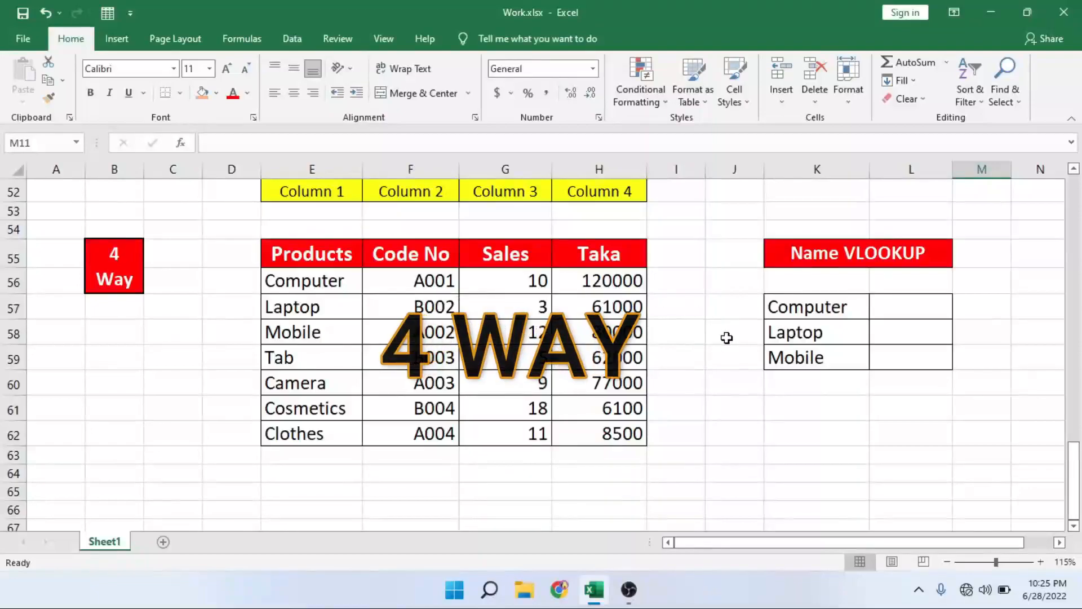
- Start a VLOOKUP formula in K6 under Students VLOOKUP, using E5 as the lookup value
scroll(698, 353, "up", 6)
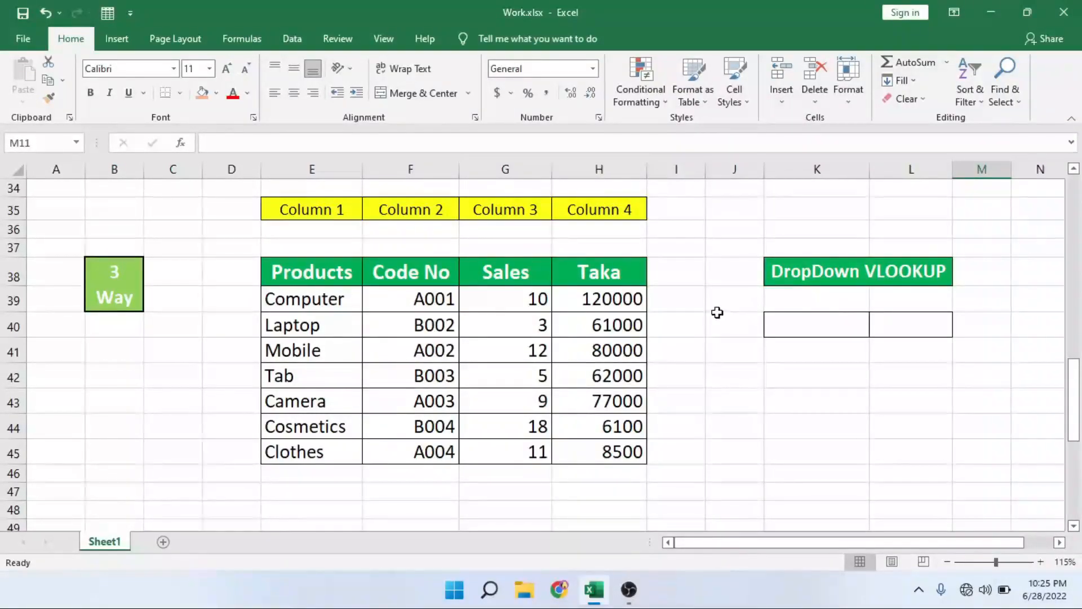
scroll(718, 311, "up", 6)
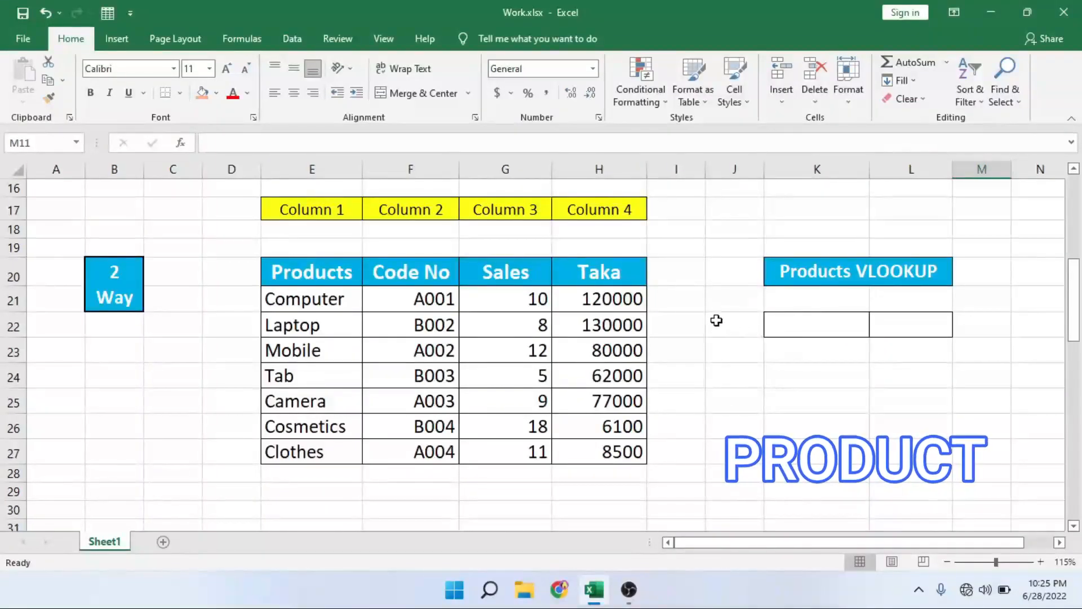
scroll(691, 310, "up", 5)
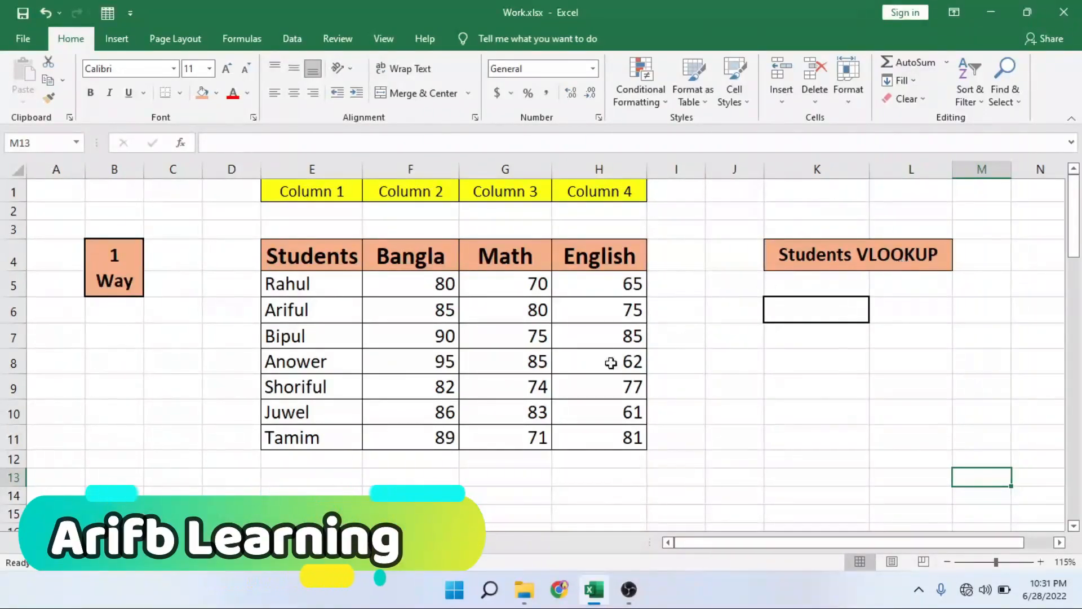
left_click(820, 314)
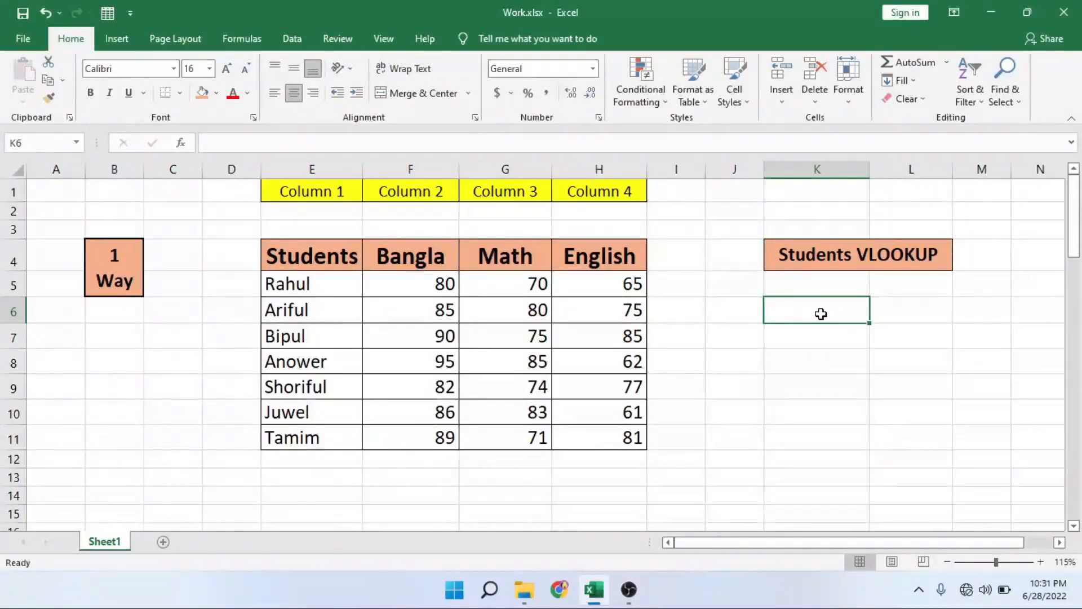
type("=VLOOKUP")
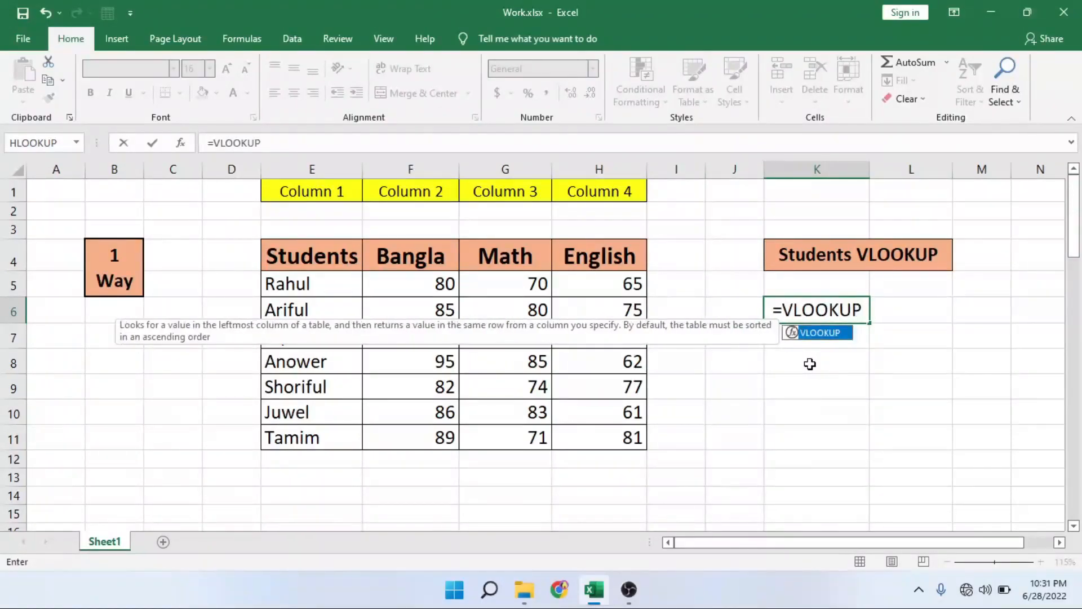
type("(")
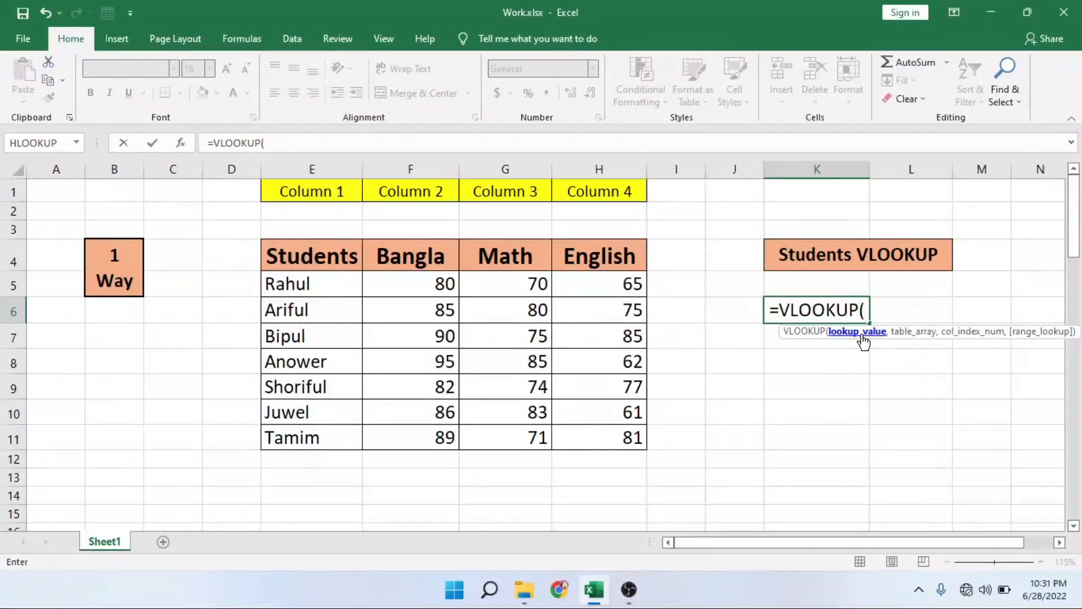
left_click(304, 285)
type(",")
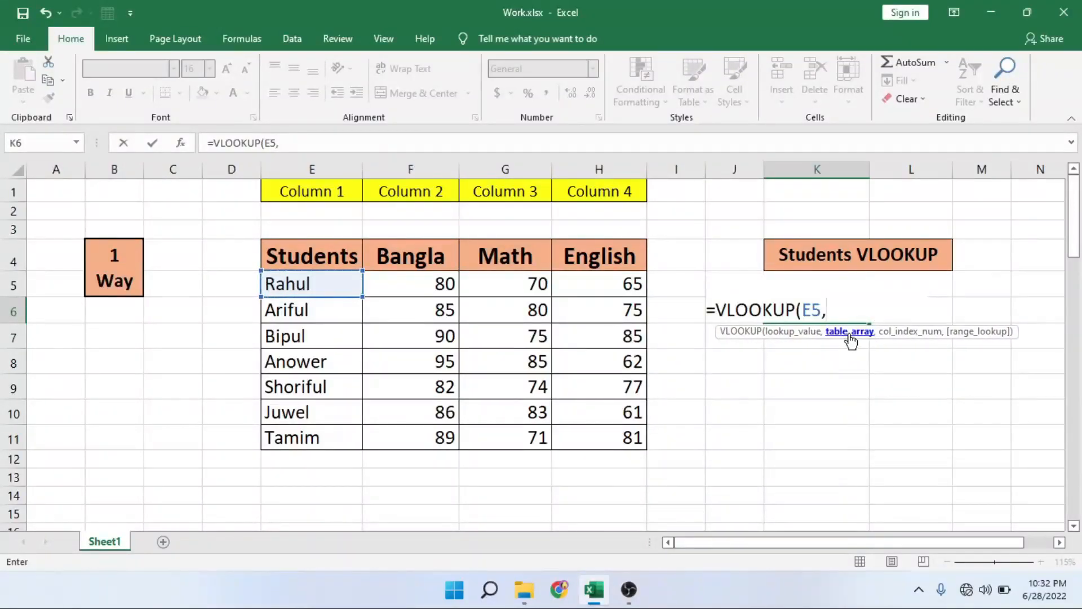
- Complete the K6 formula with table array E4:H11, column index 2 and range lookup 0 for an exact match
left_click_drag(311, 255, 596, 428)
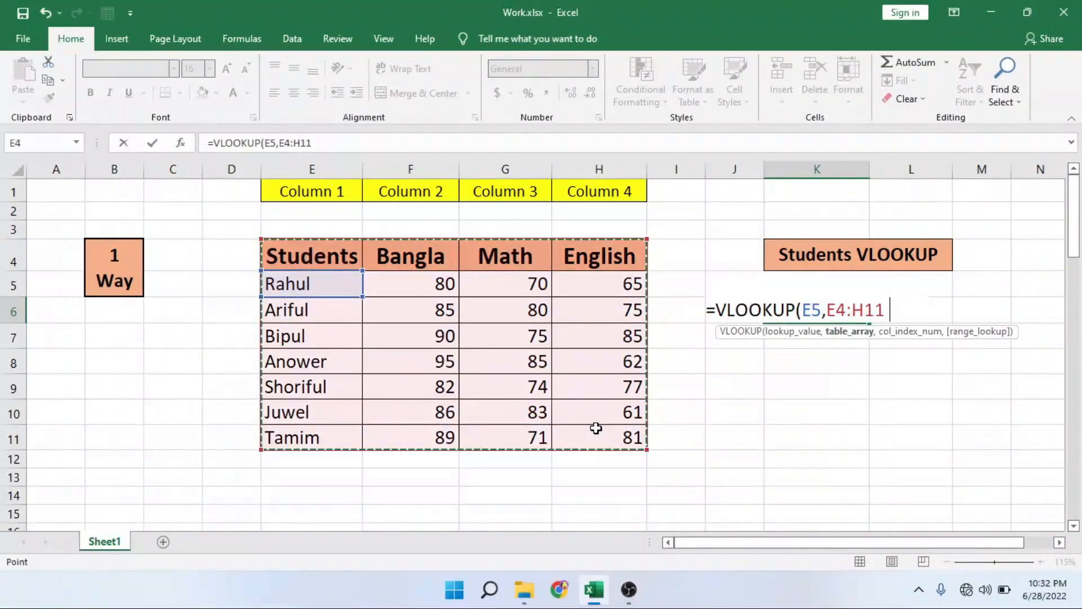
type(",")
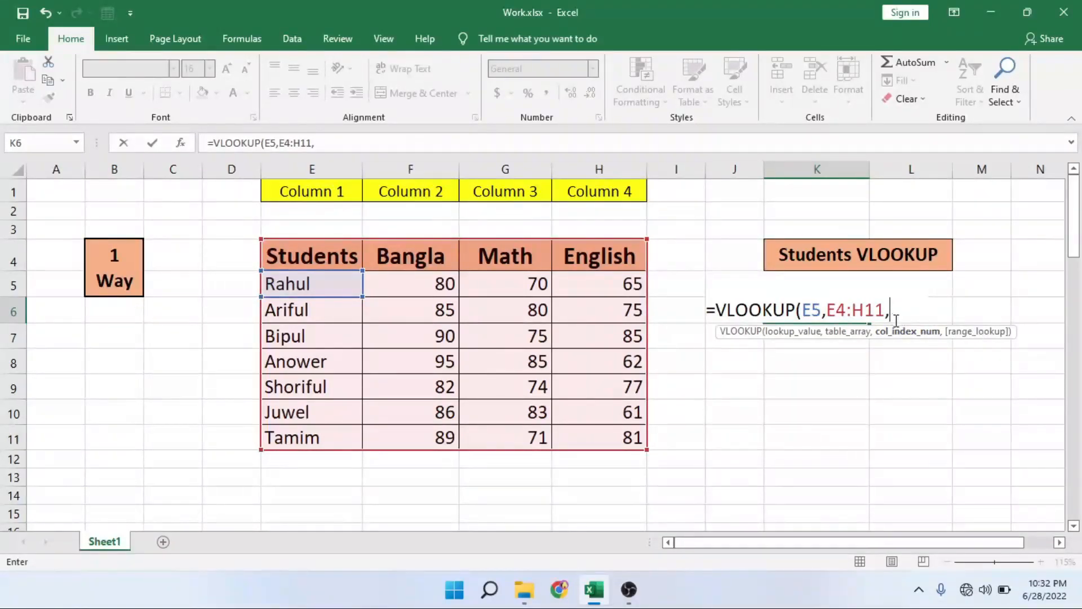
type("2,")
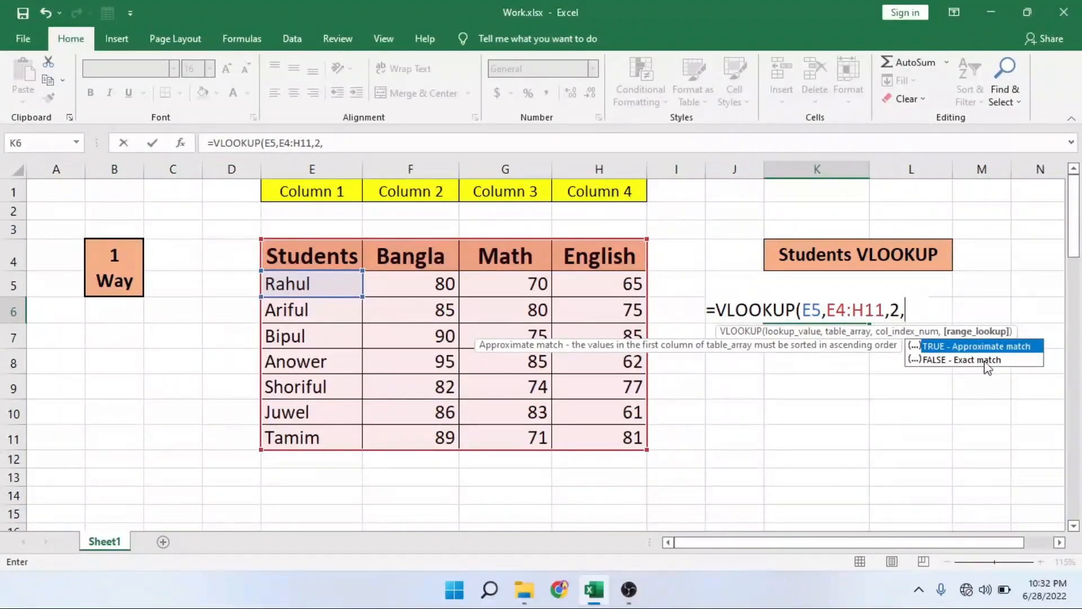
type("0)")
left_click(986, 360)
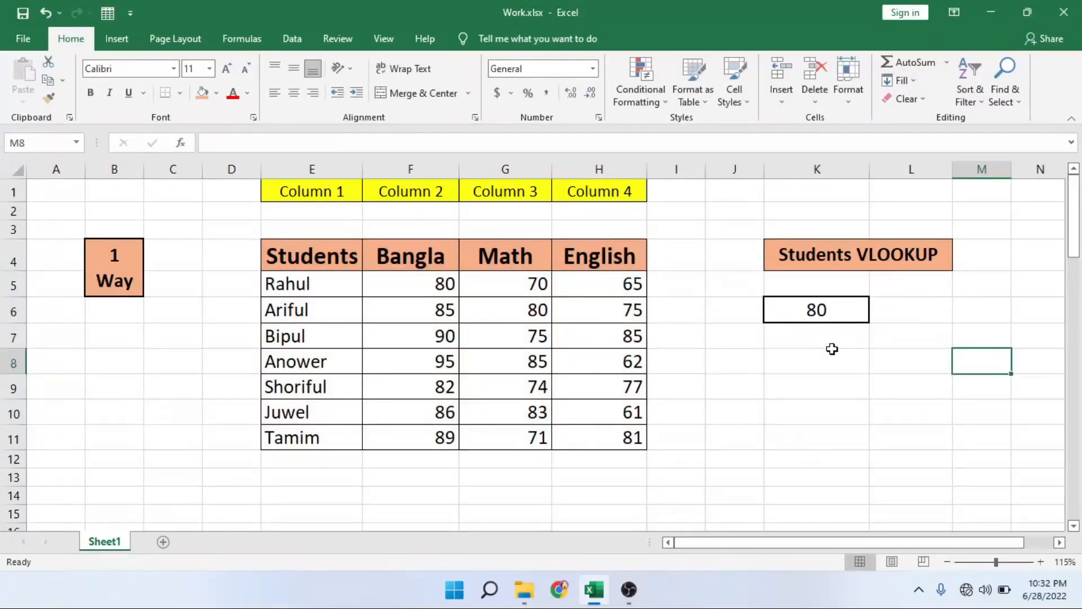
left_click_drag(313, 285, 410, 282)
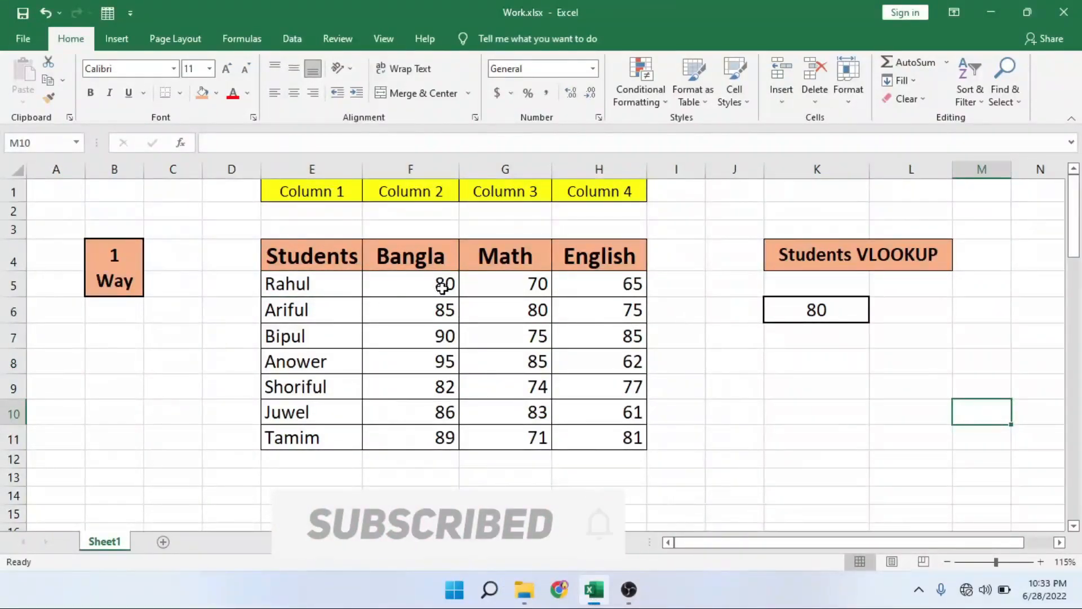
- Set the column index in the K6 VLOOKUP formula to 3 to return the Math mark
left_click(840, 315)
double_click(836, 311)
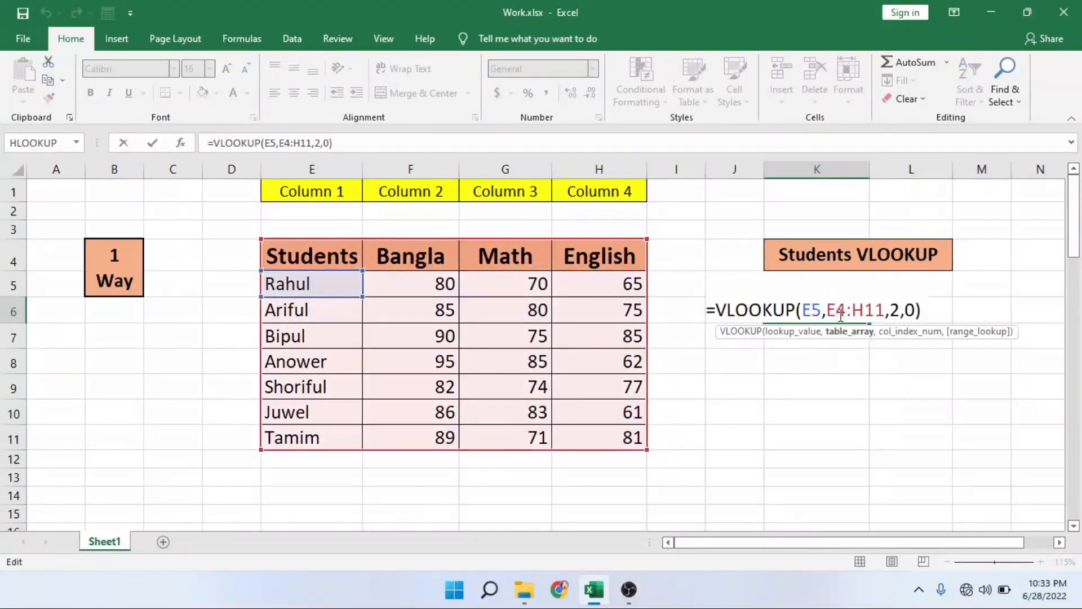
left_click(899, 312)
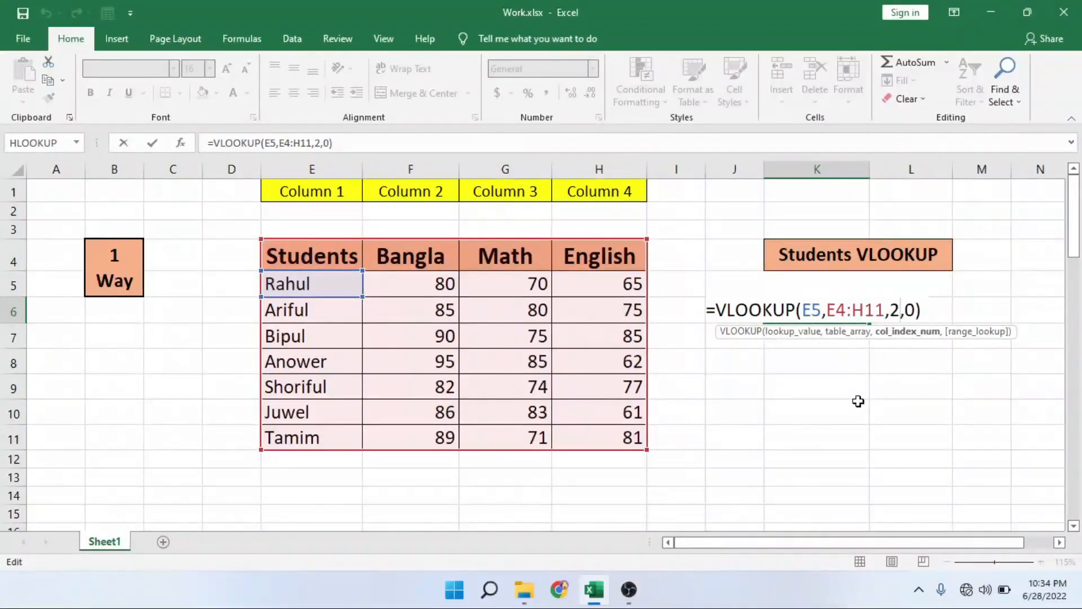
key("BackSpace")
type("3")
left_click(927, 311)
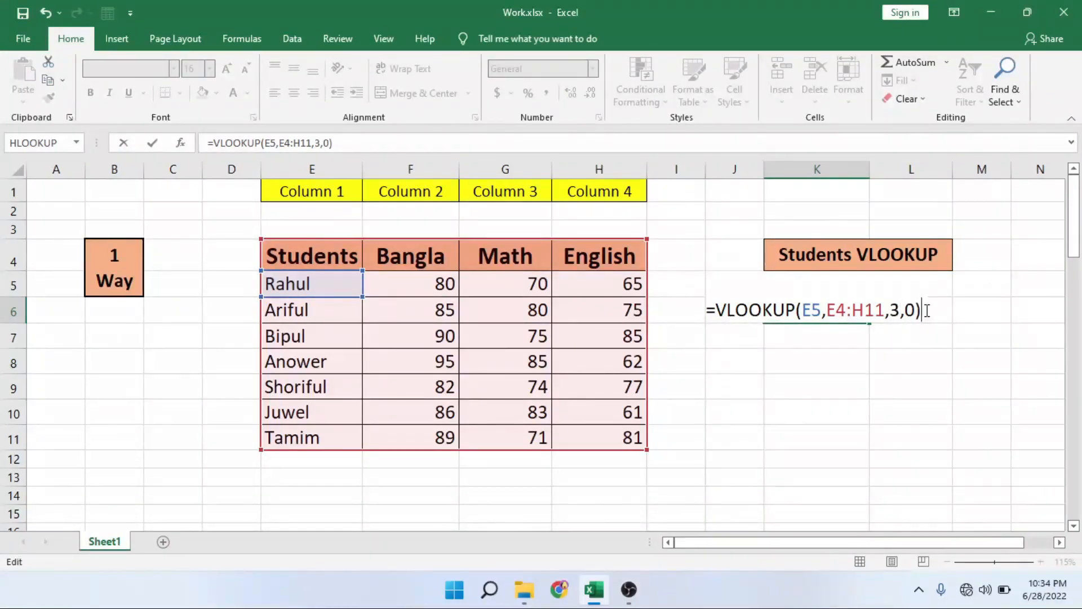
left_click(823, 386)
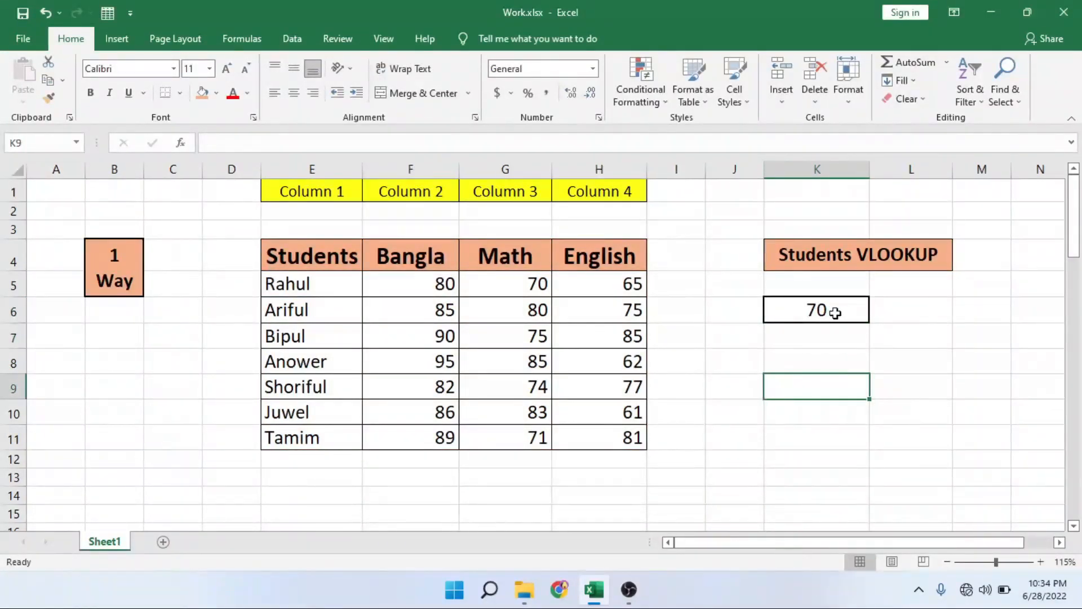
left_click_drag(302, 291, 524, 289)
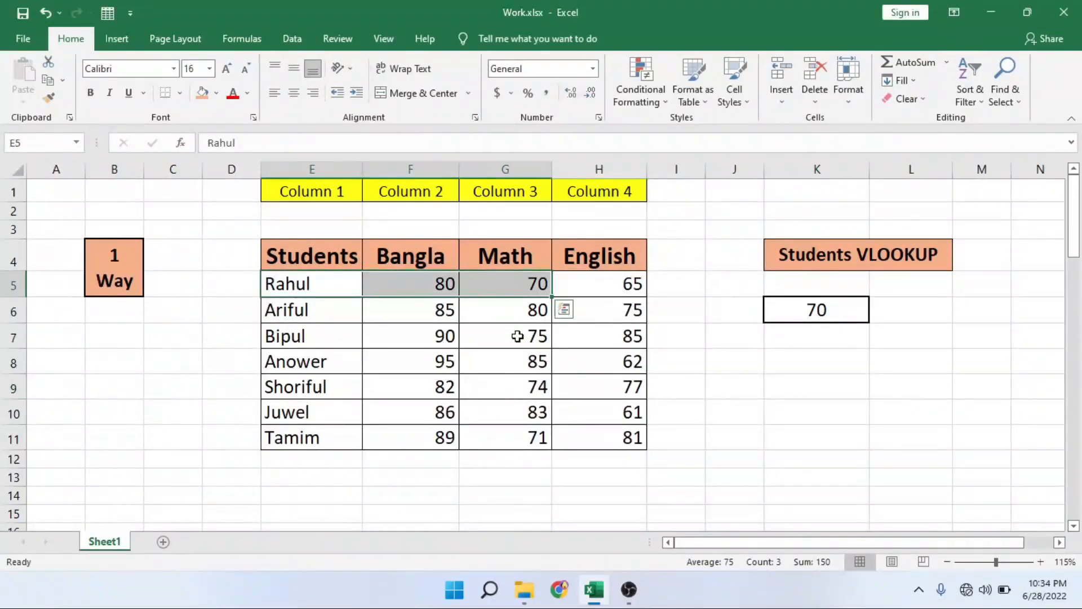
left_click_drag(528, 240, 528, 214)
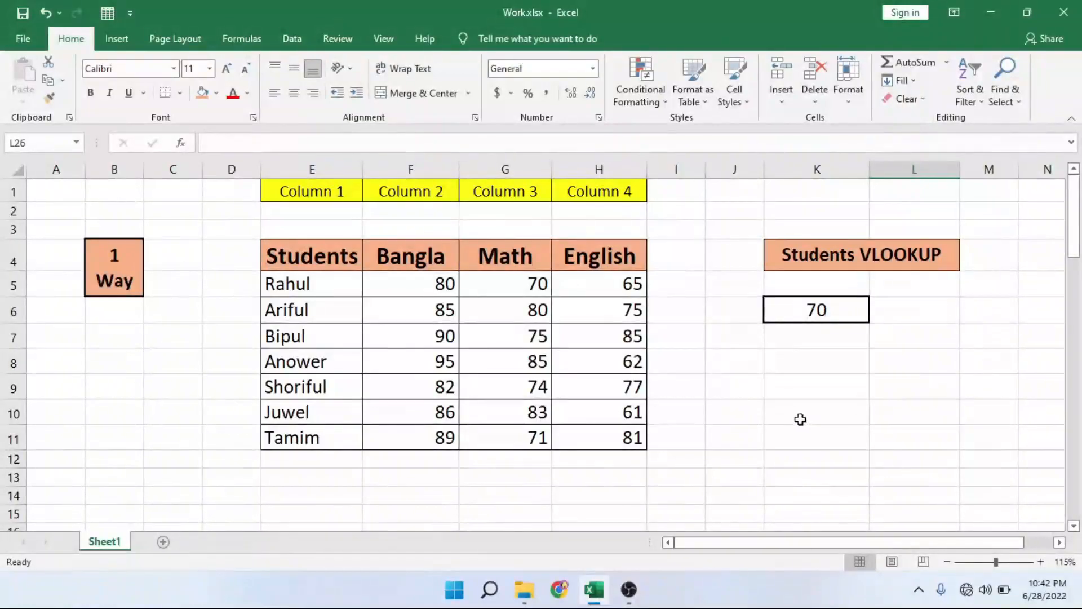
- Start a VLOOKUP formula in L22 under Products VLOOKUP, using K22 as the lookup value
scroll(736, 396, "down", 5)
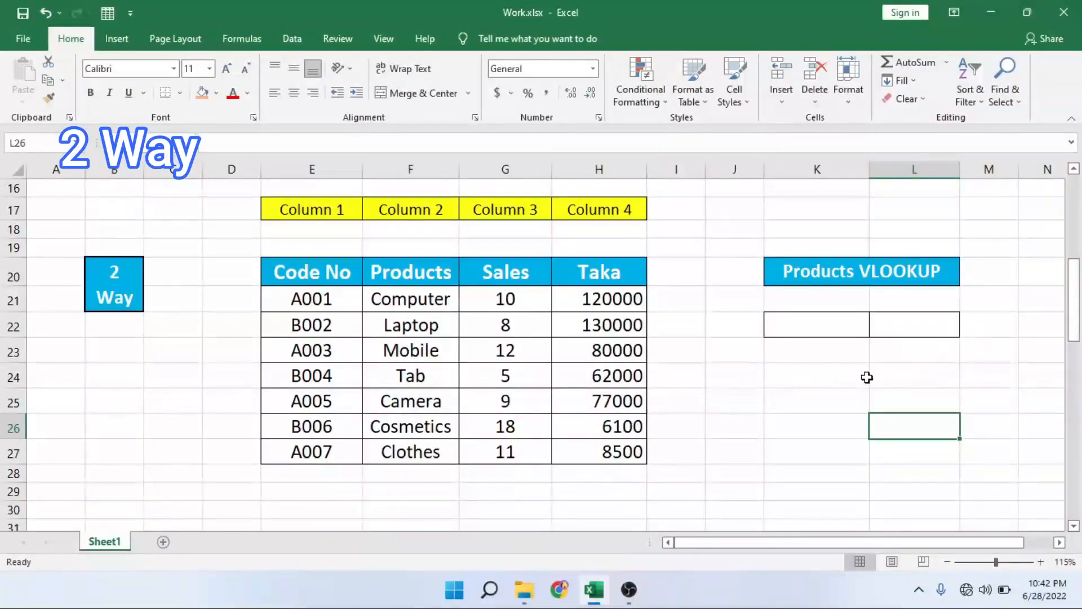
left_click(925, 331)
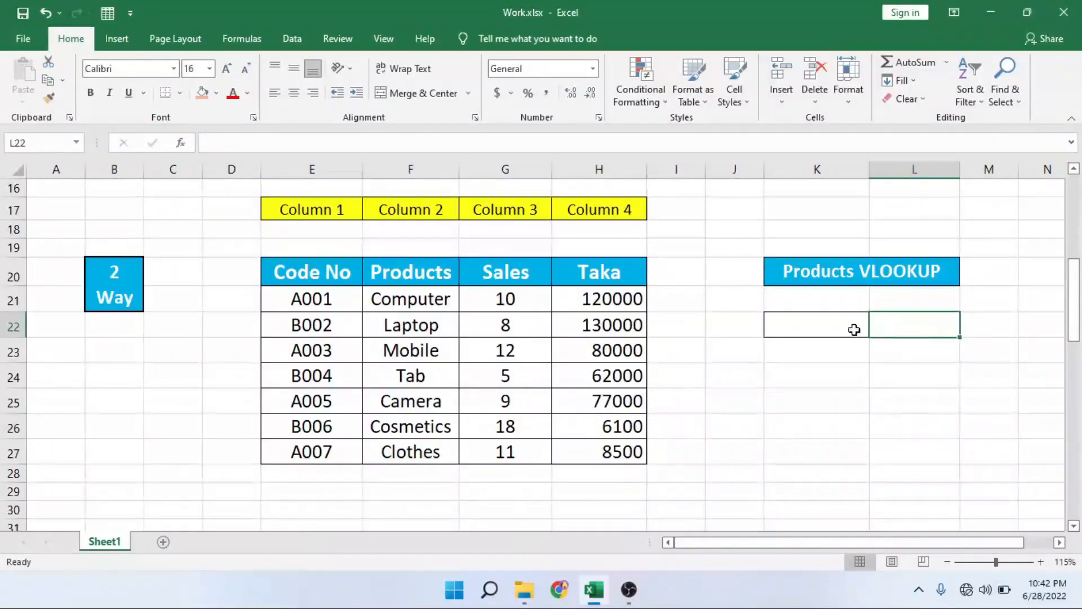
left_click(810, 328)
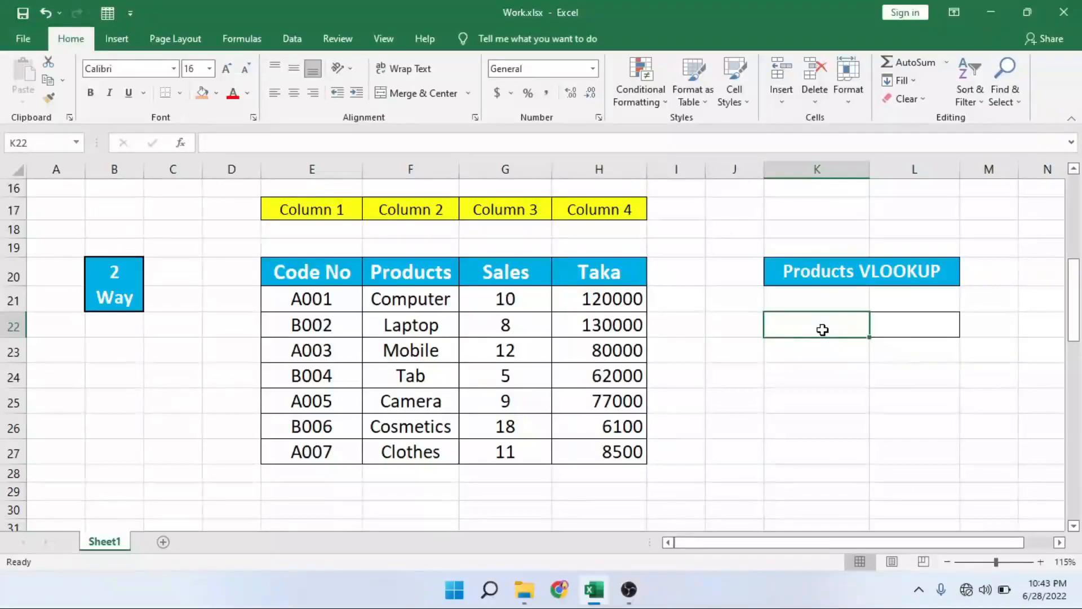
left_click(909, 332)
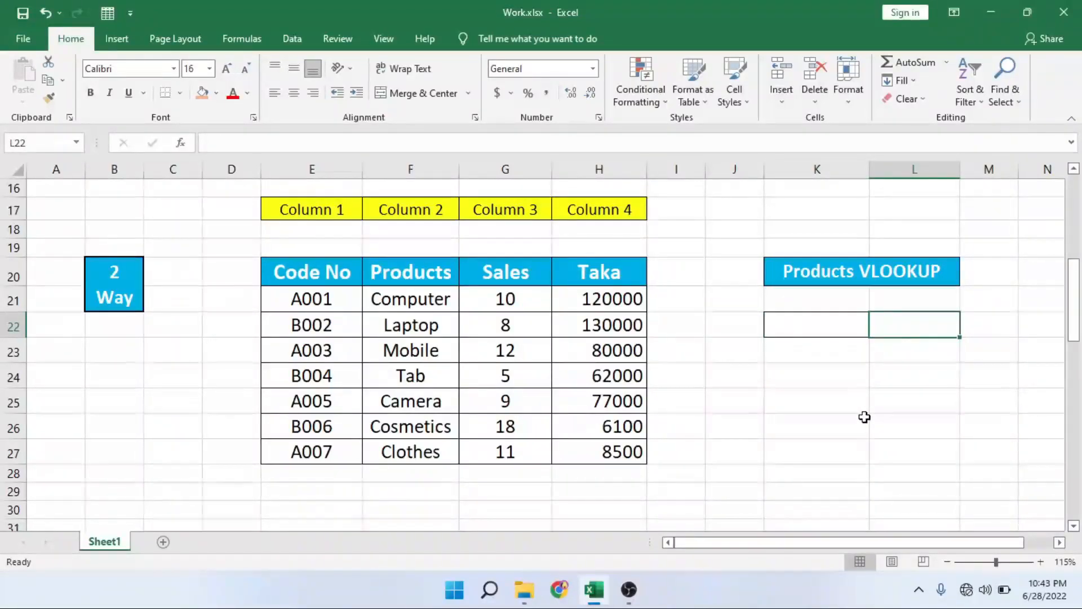
type("=VL")
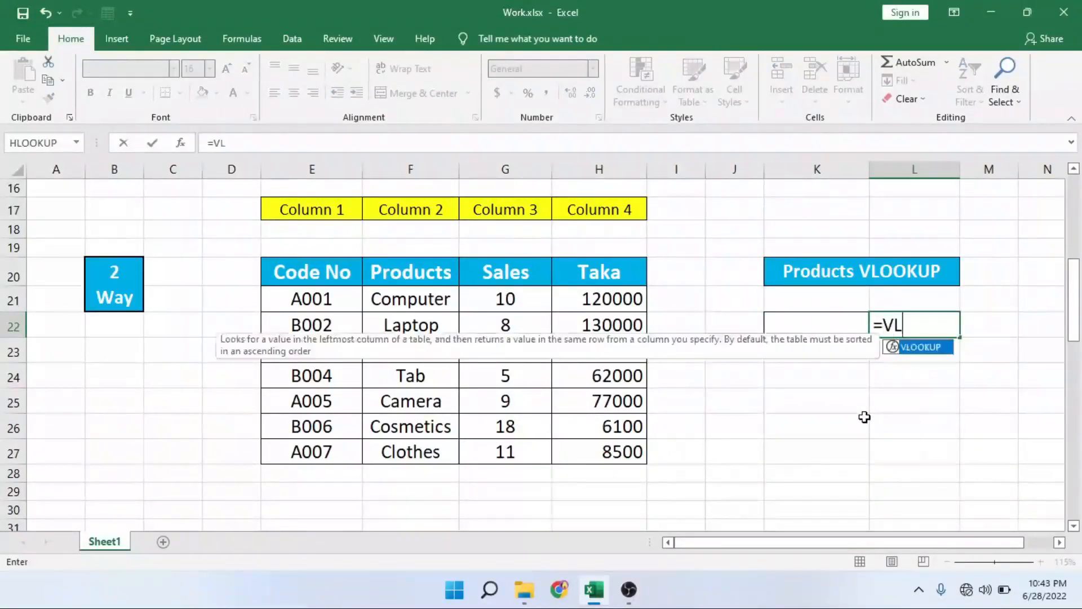
type("OOKUP(")
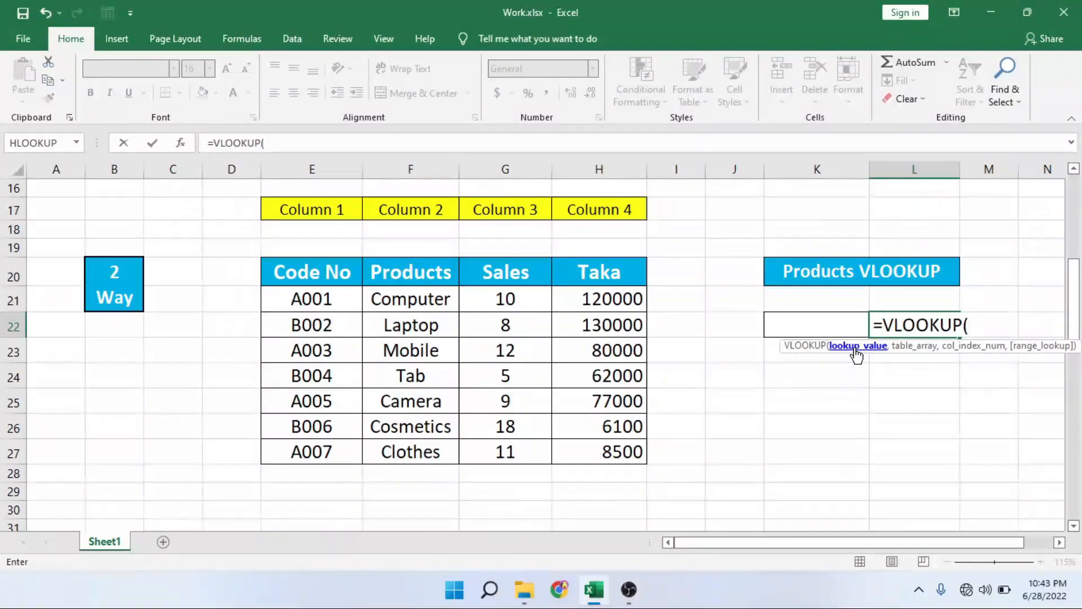
left_click(825, 322)
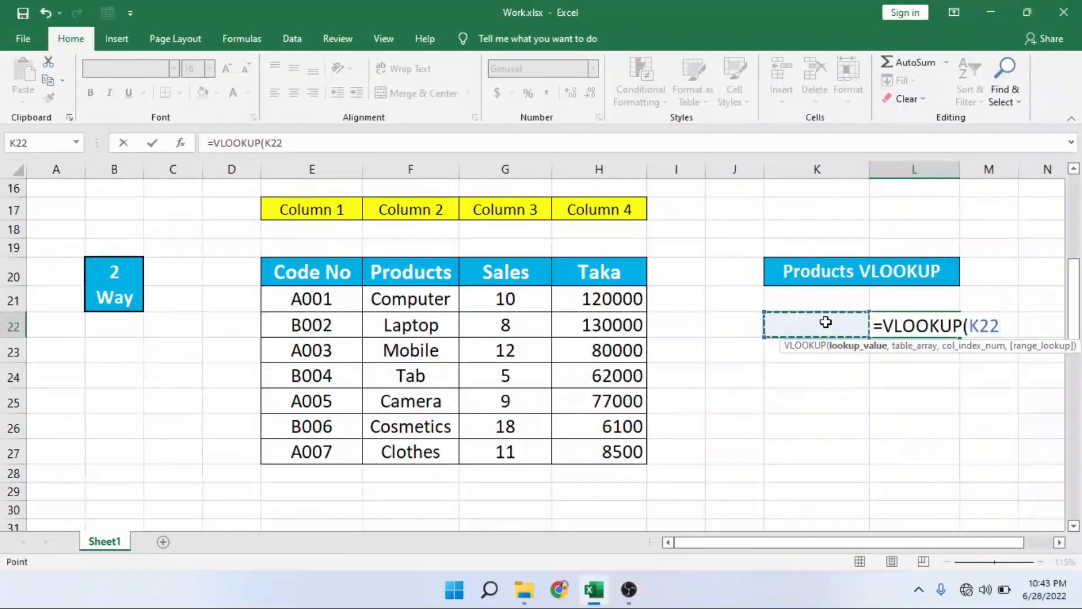
type(",")
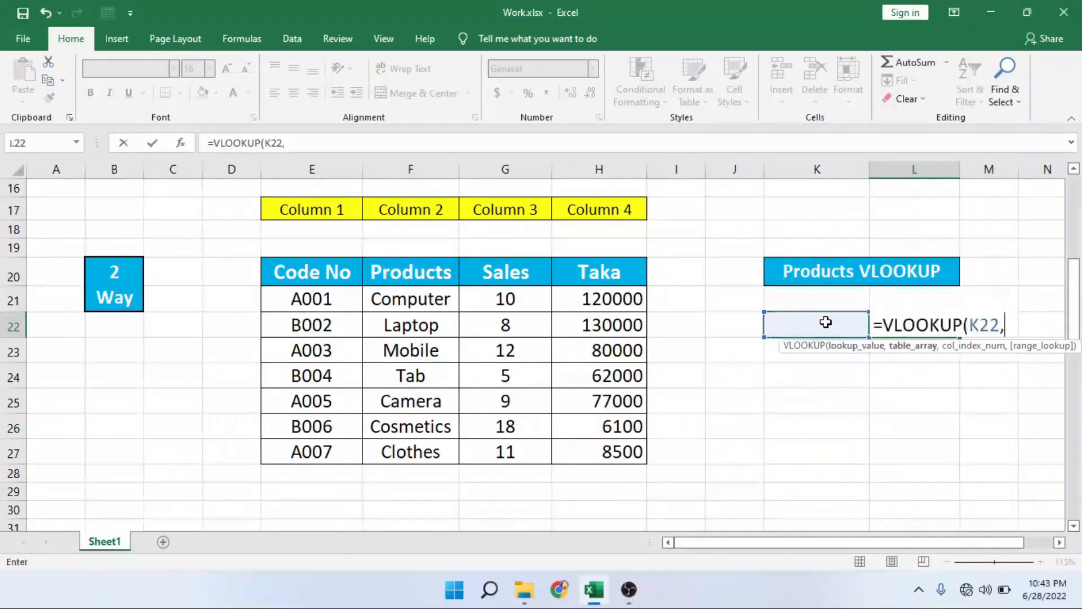
- Complete the L22 formula with table array E20:H27, column index 4 and FALSE for an exact match
left_click_drag(304, 276, 606, 452)
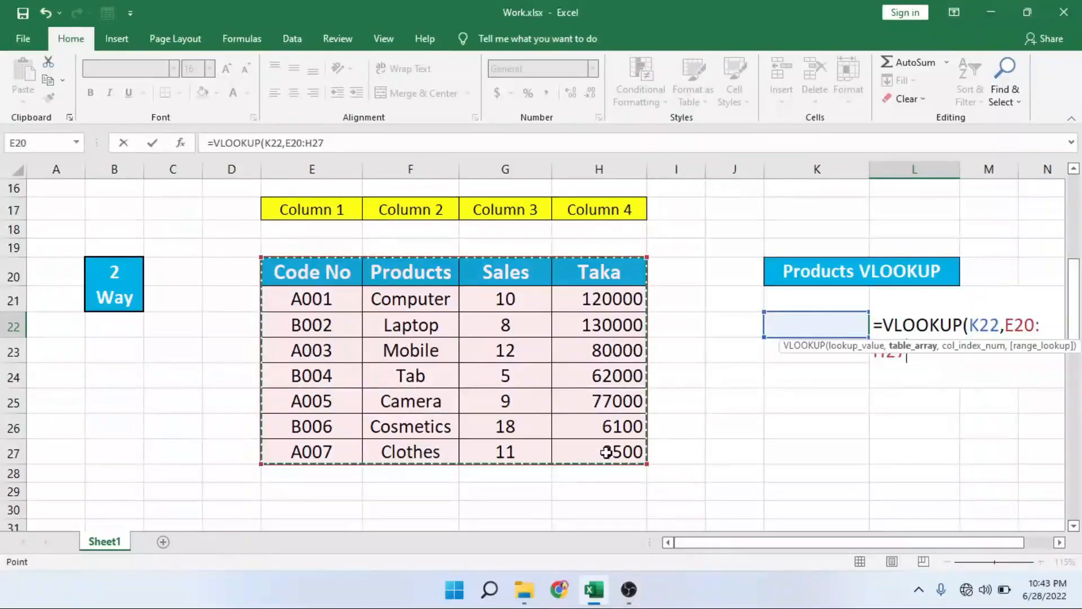
type(",")
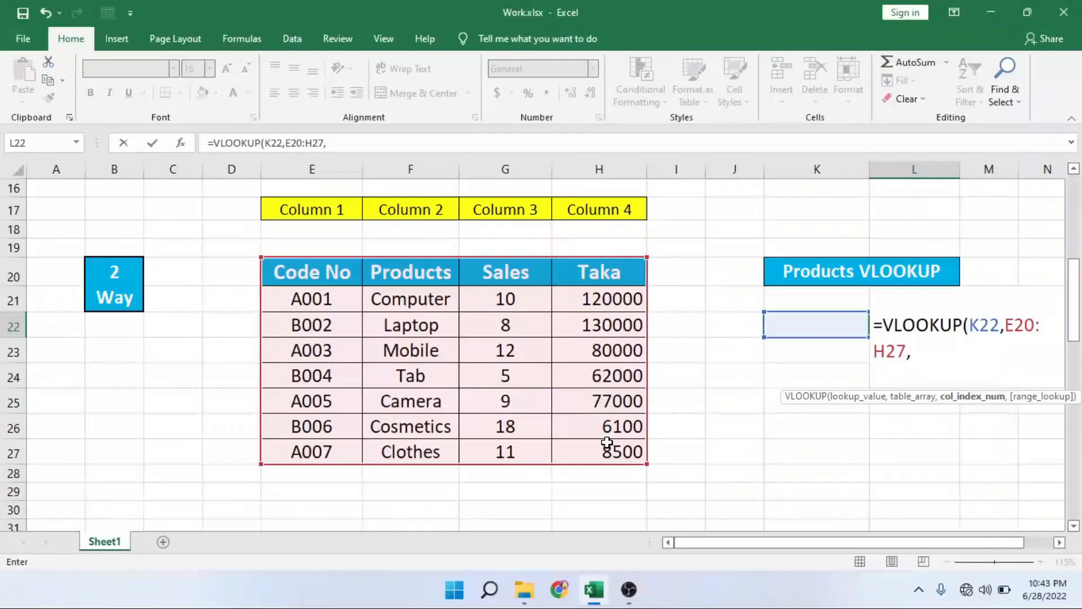
type("4,")
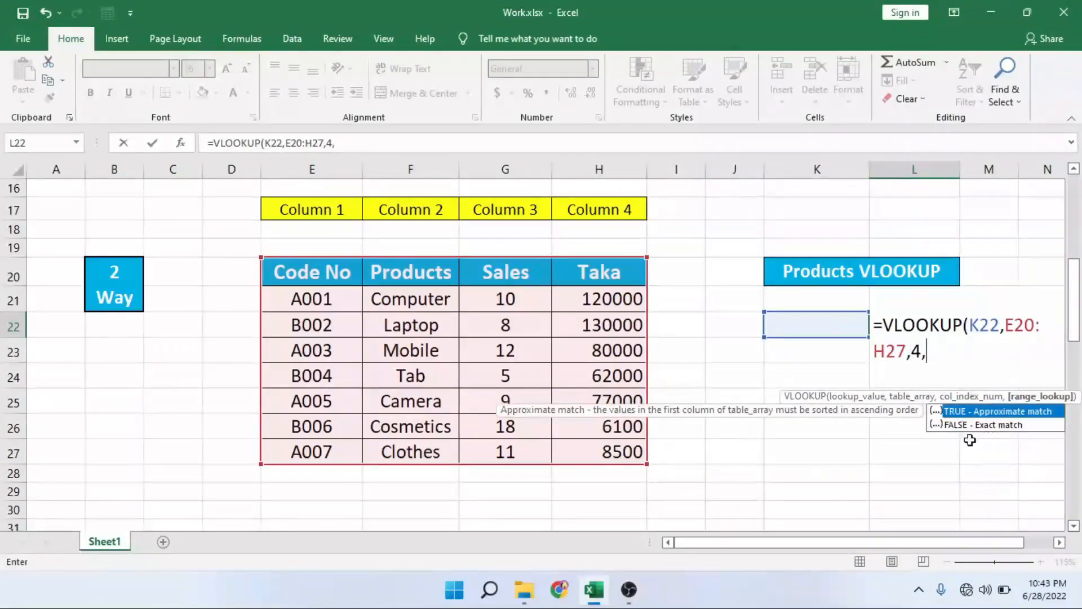
left_click(985, 425)
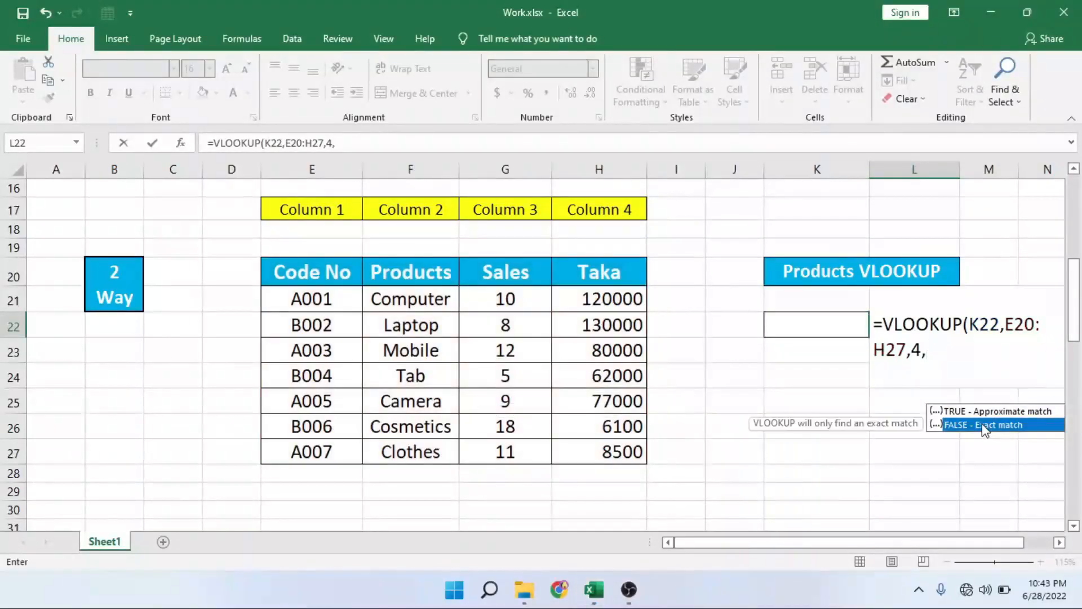
double_click(985, 426)
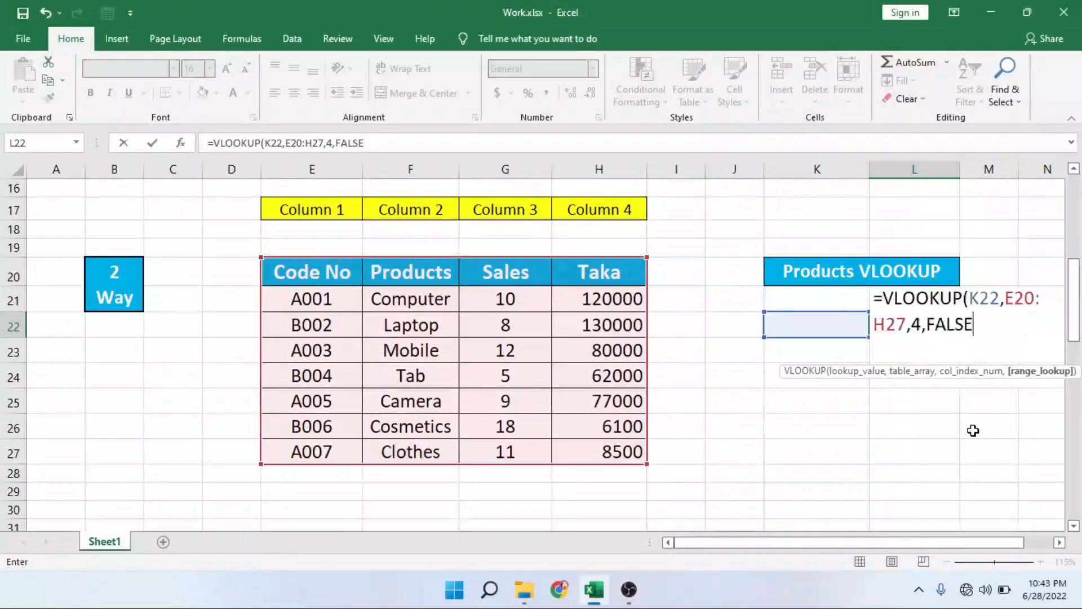
type(")")
key("Return")
- Enter the product code A001 in K22 as the value to look up
left_click(811, 327)
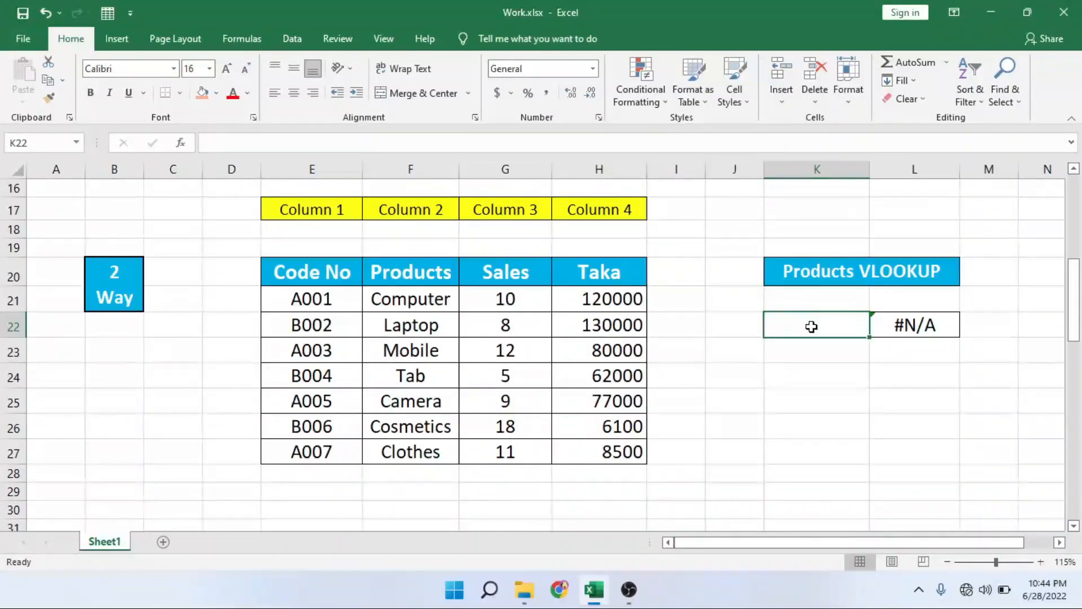
type("A001")
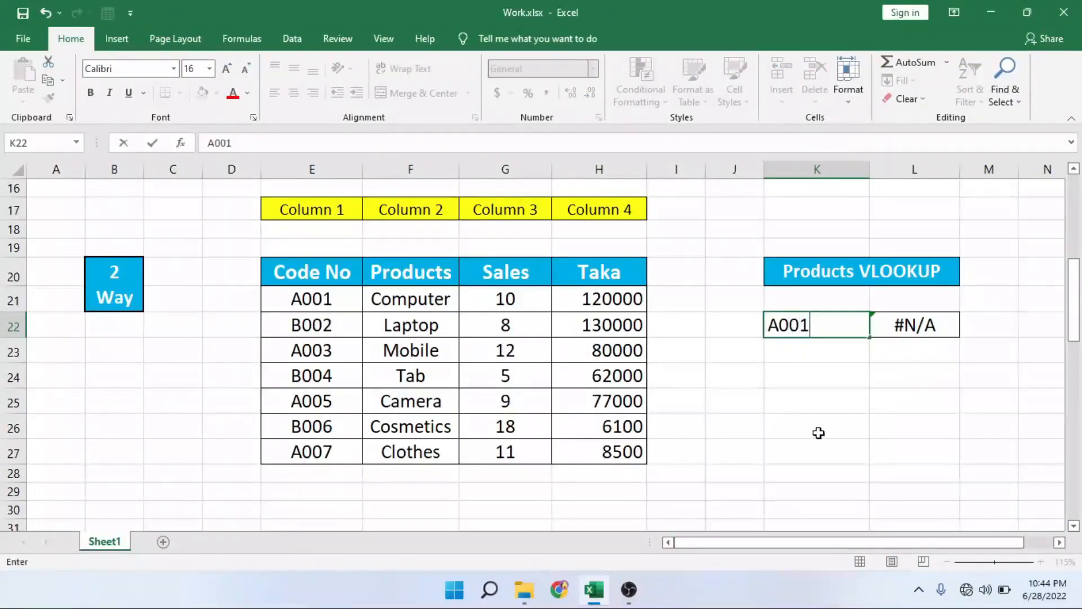
key("Return")
left_click(817, 433)
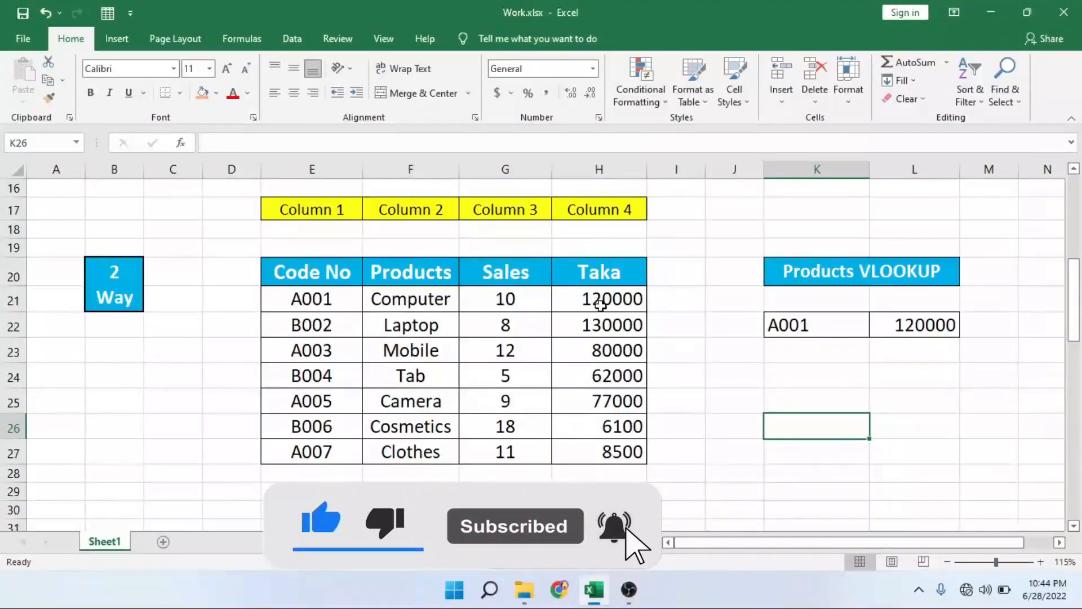
- Change the product code in K22 to A005 as the value to look up
double_click(816, 324)
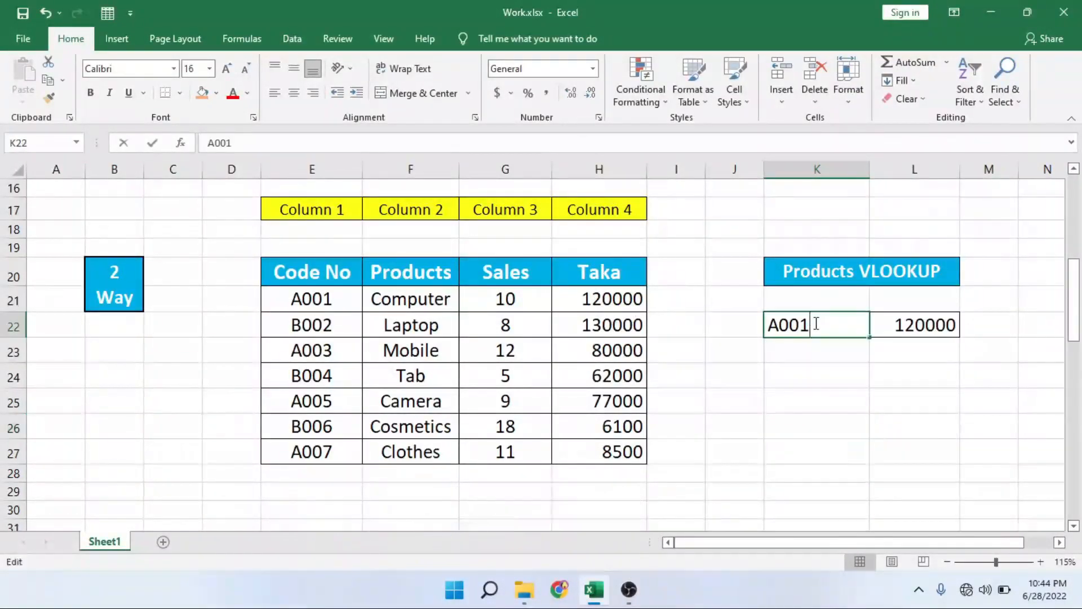
key("BackSpace")
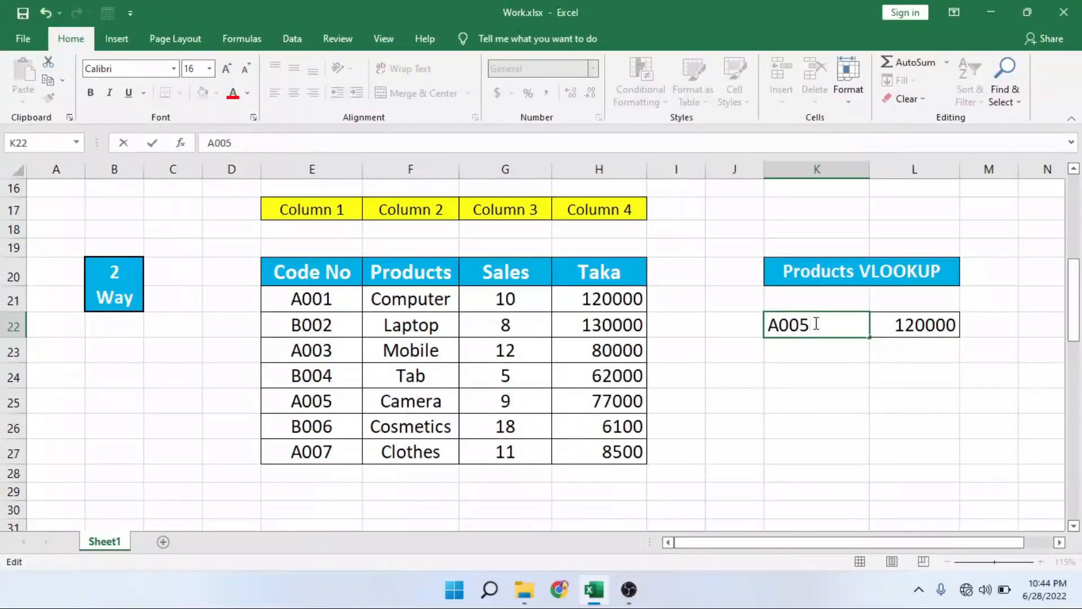
key("Return")
left_click(903, 423)
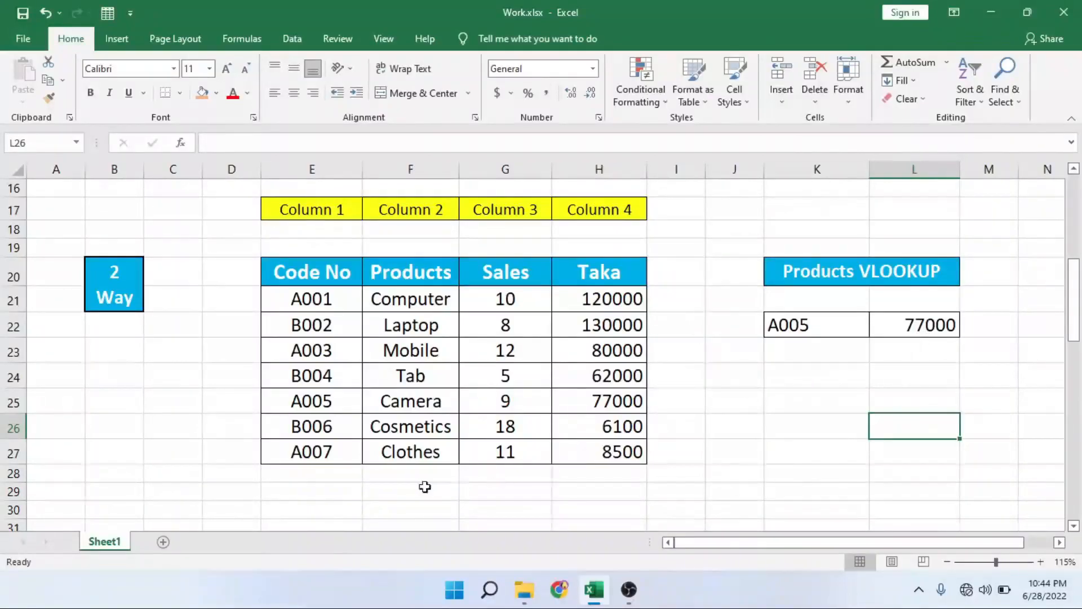
- Highlight the A005 Camera row from E25 to H25 and compare its Taka value with the L22 result
key("Up")
key("Left")
key("Left")
left_click_drag(333, 412, 472, 408)
left_click_drag(539, 400, 622, 399)
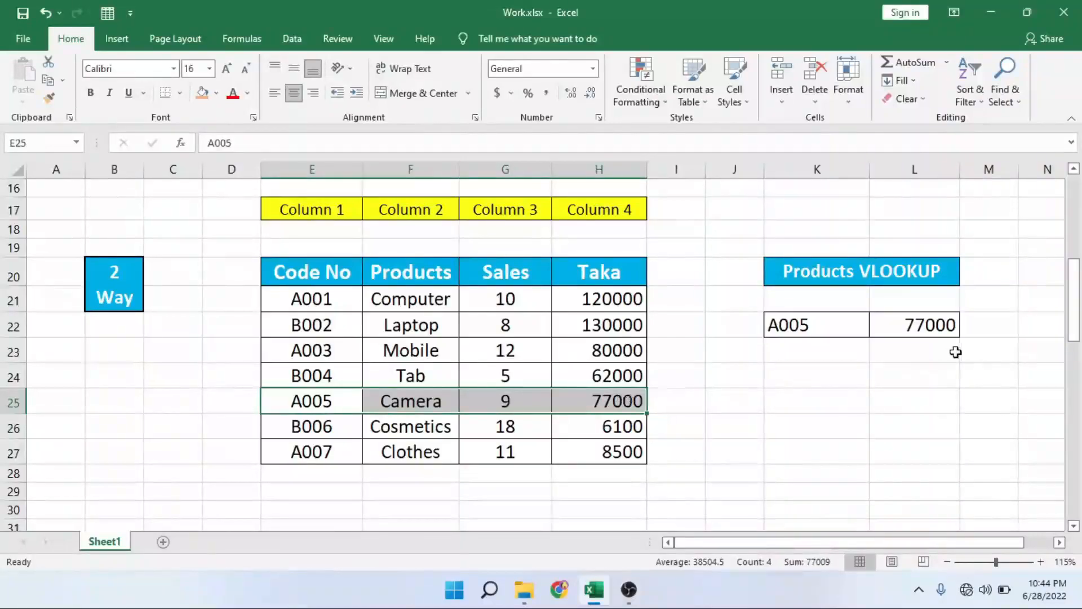
left_click(943, 371)
left_click(977, 410)
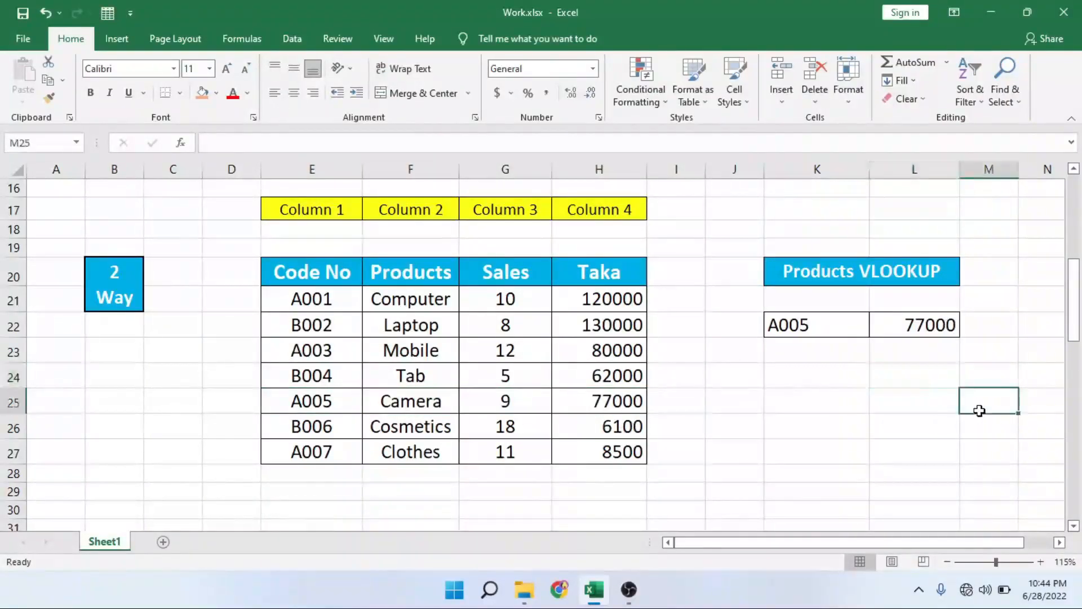
- Add a List data validation to K40 under DropDown VLOOKUP, with the product names in $E$39:$E$45 as source
scroll(703, 390, "down", 6)
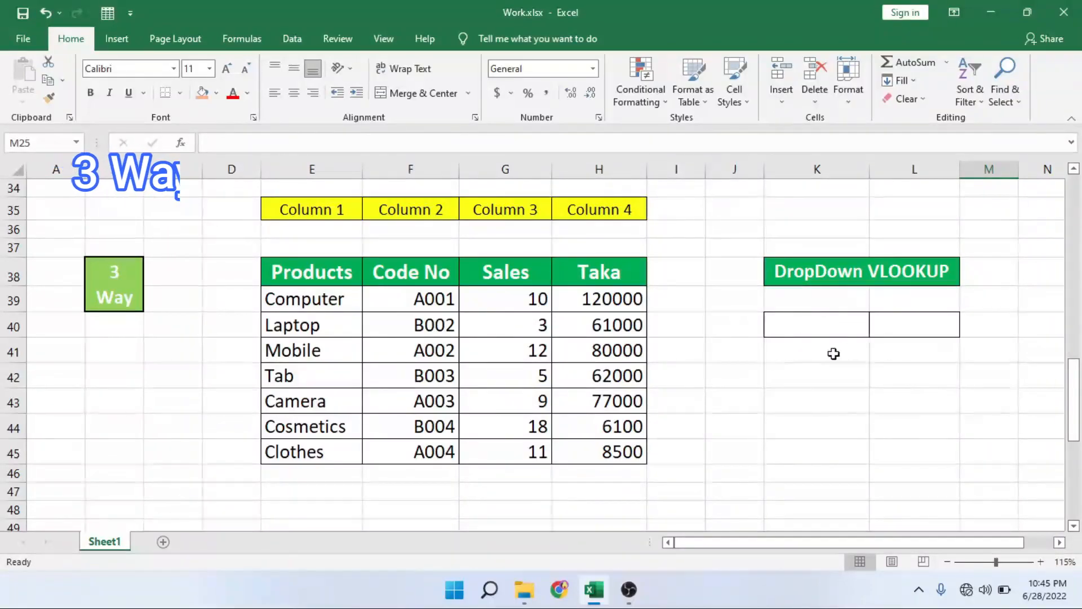
left_click(815, 332)
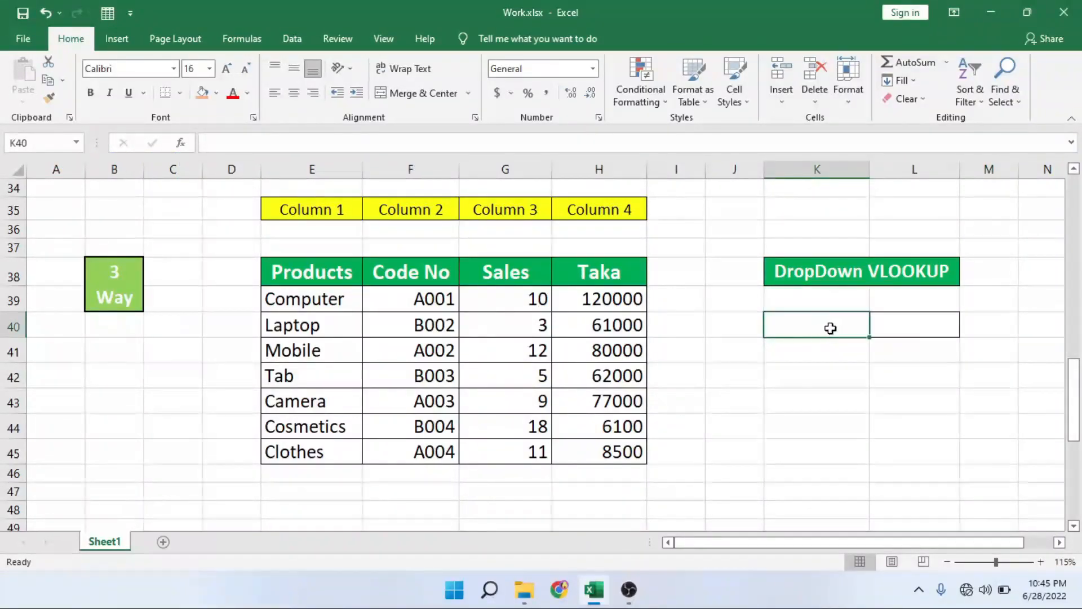
left_click(897, 325)
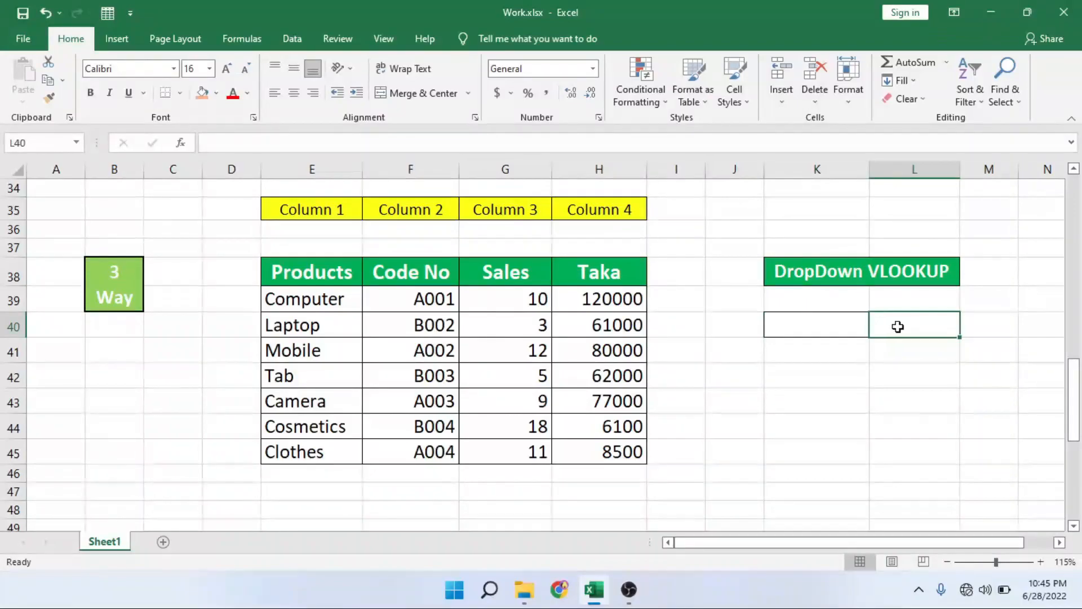
left_click(834, 327)
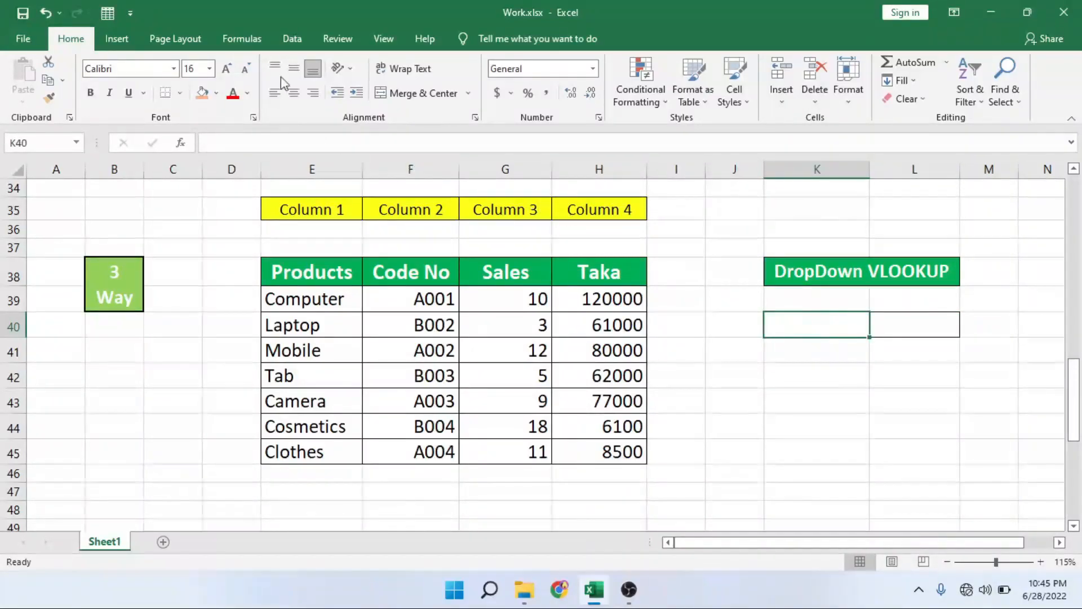
left_click(292, 39)
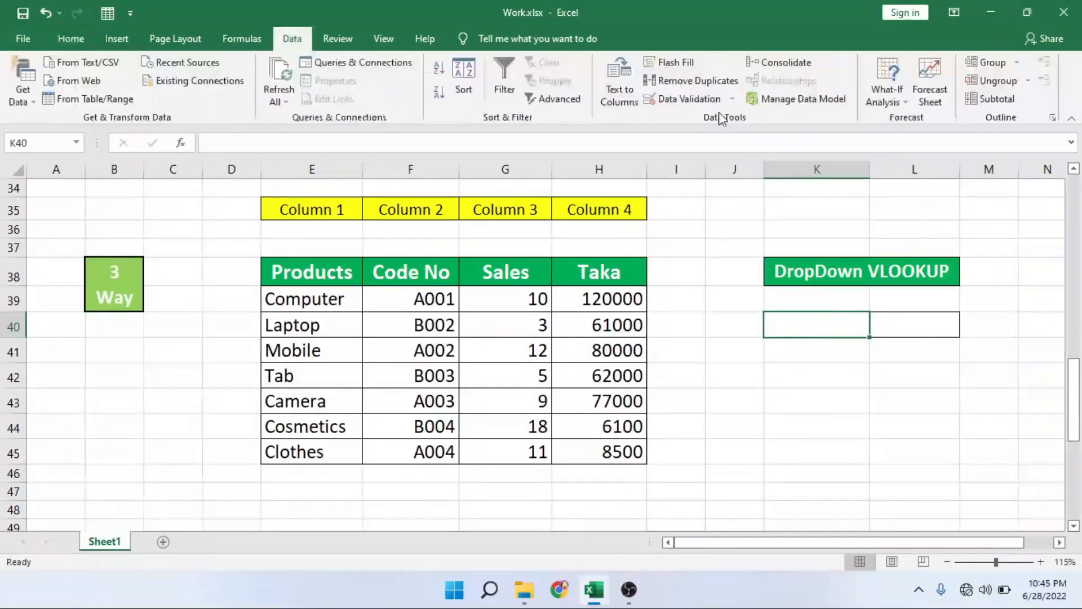
left_click(732, 99)
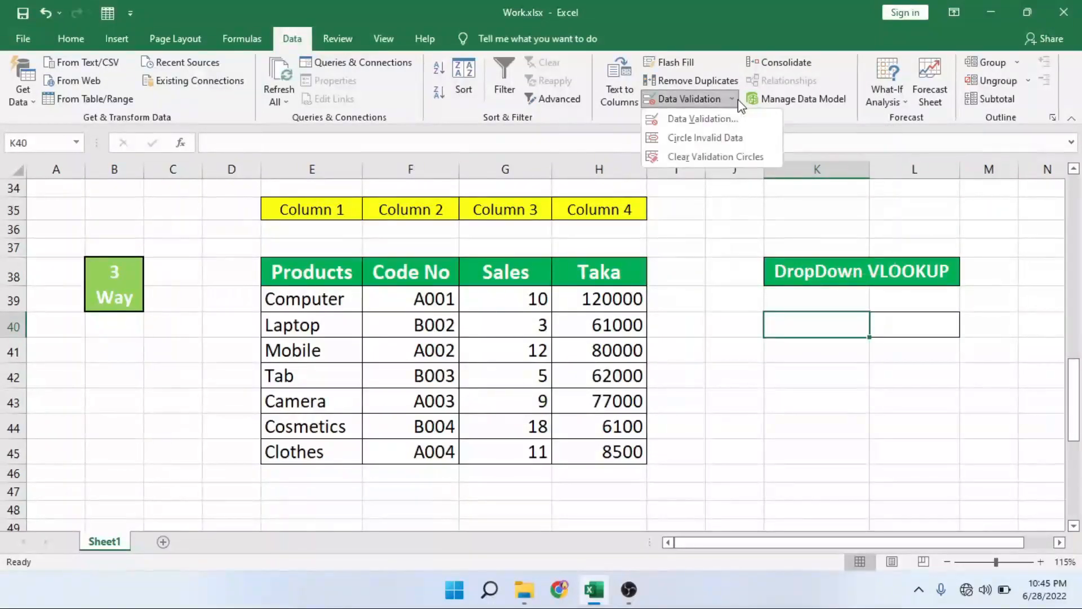
left_click(710, 119)
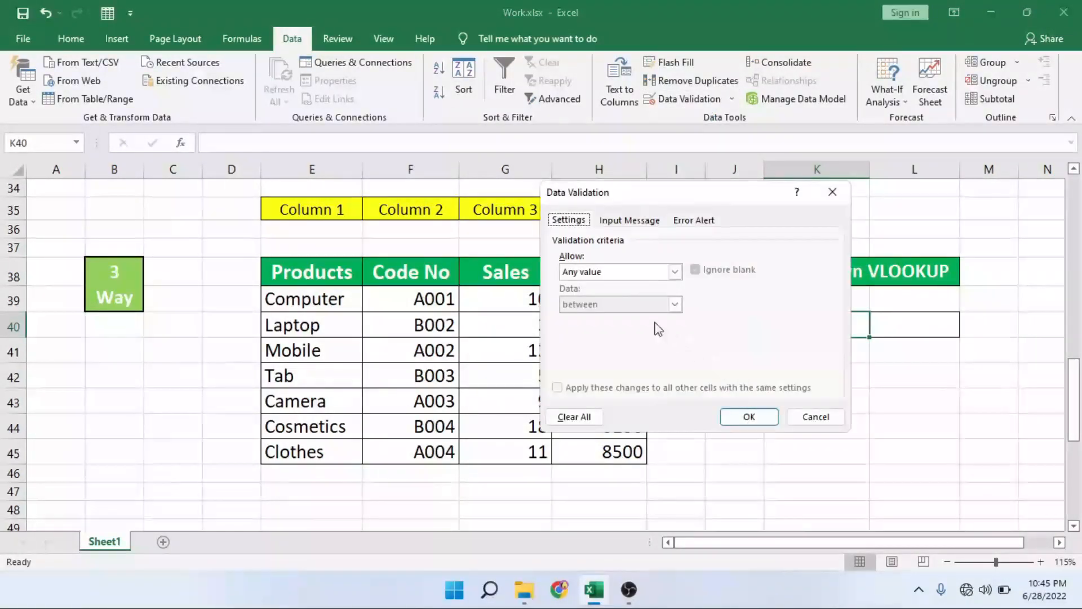
left_click(675, 272)
left_click(608, 320)
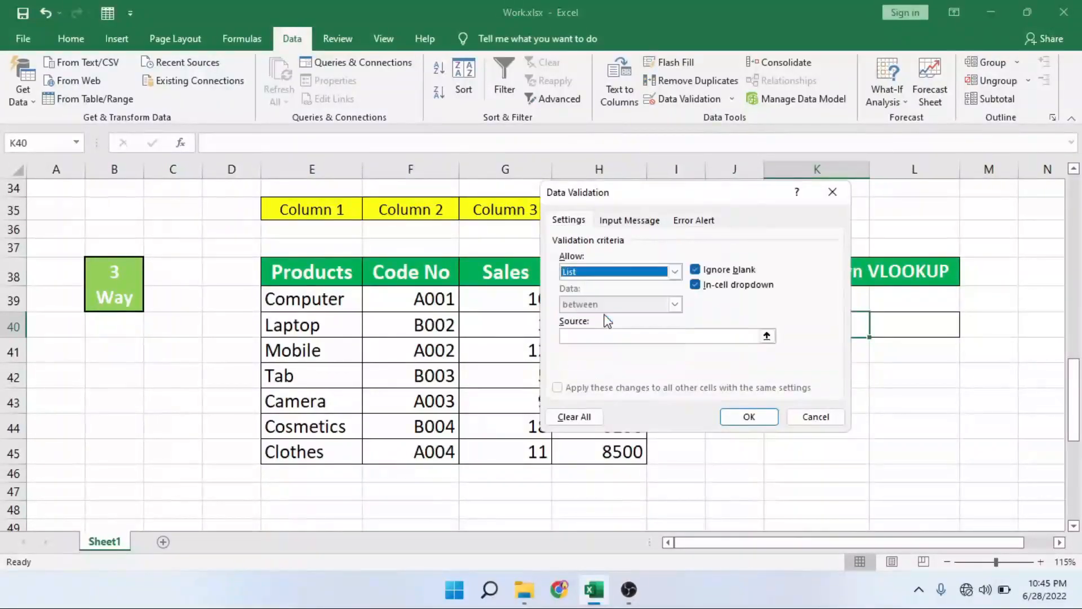
left_click(637, 335)
left_click_drag(325, 300, 330, 441)
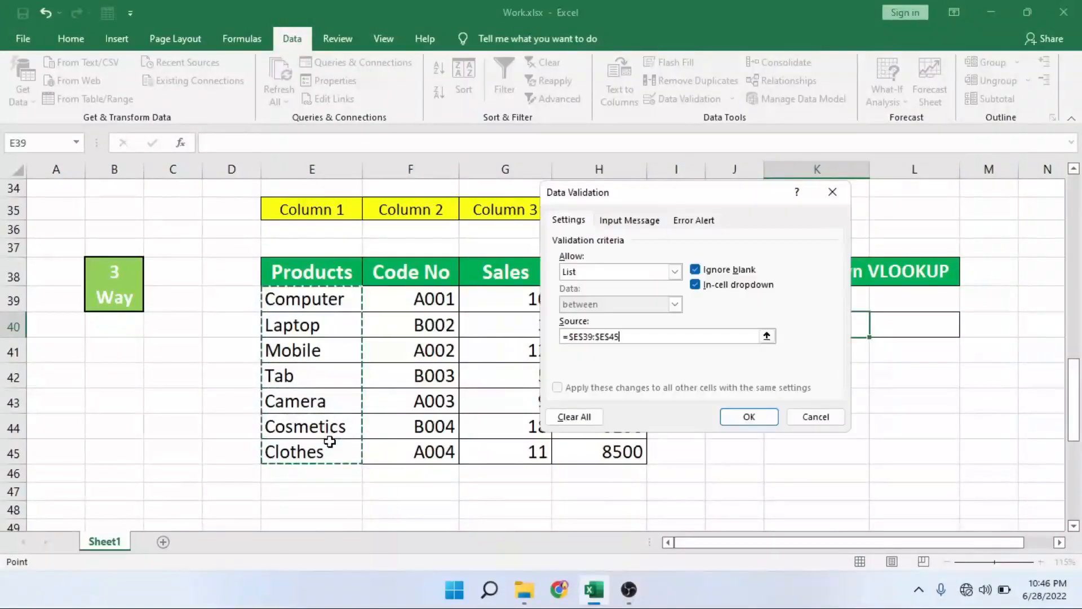
left_click(750, 417)
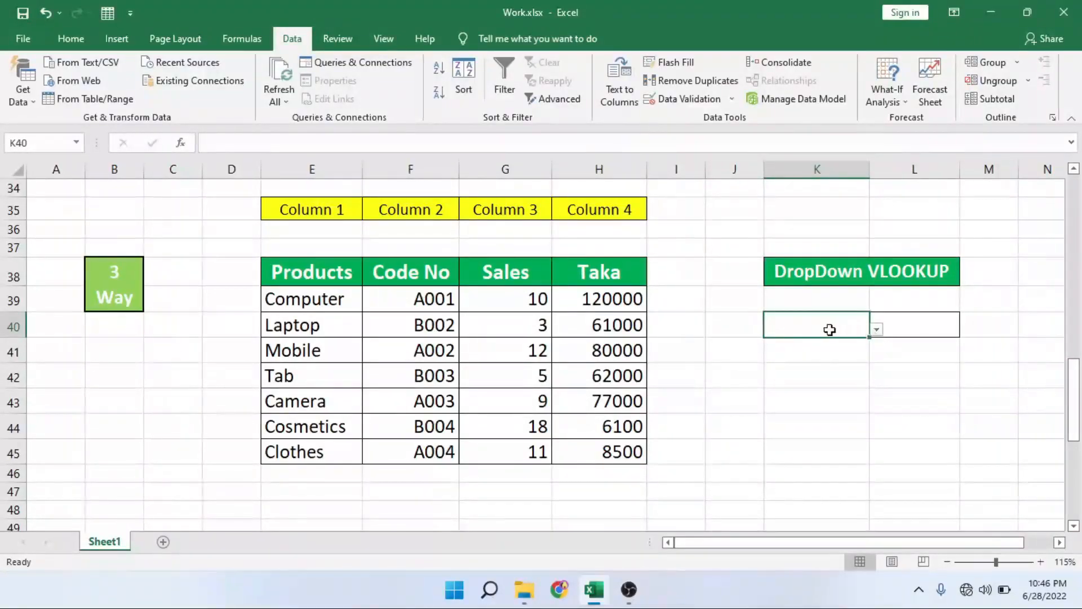
- Try the K40 drop-down list by choosing Laptop first and Camera second
left_click(877, 331)
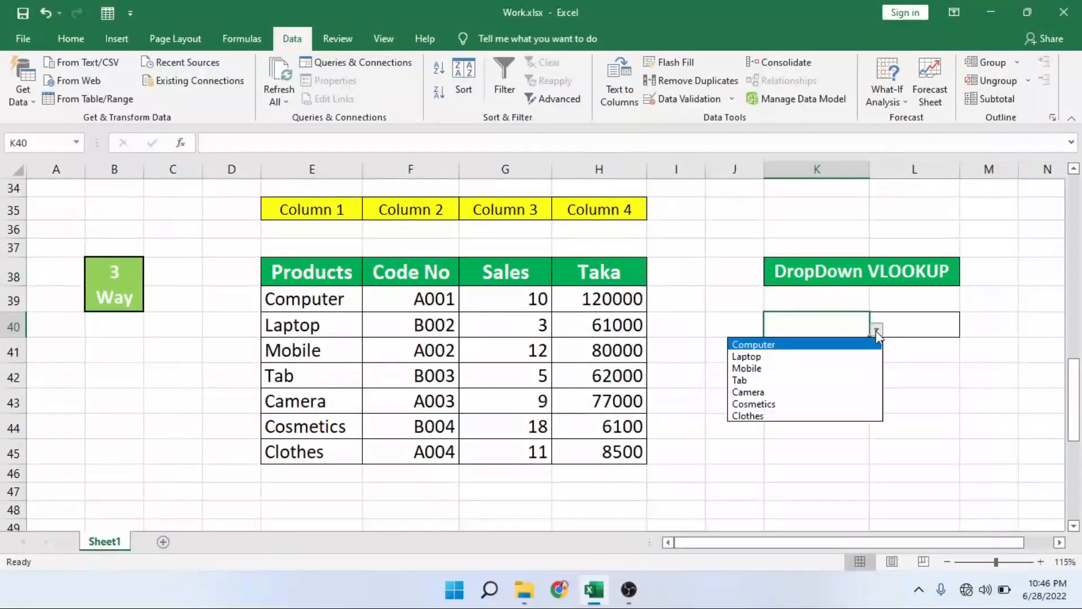
left_click(778, 356)
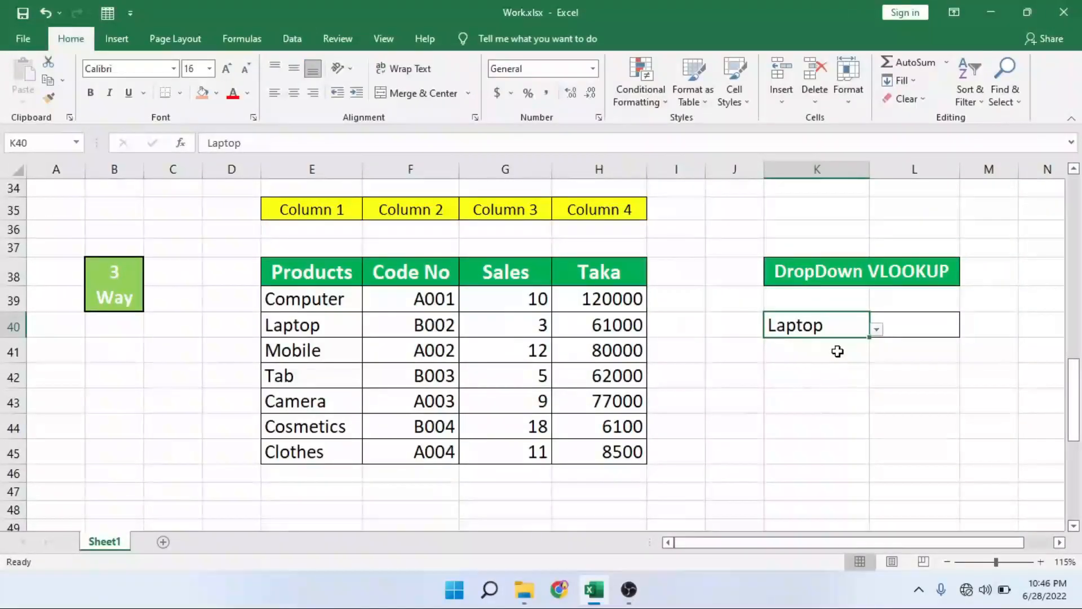
left_click(876, 329)
left_click(824, 396)
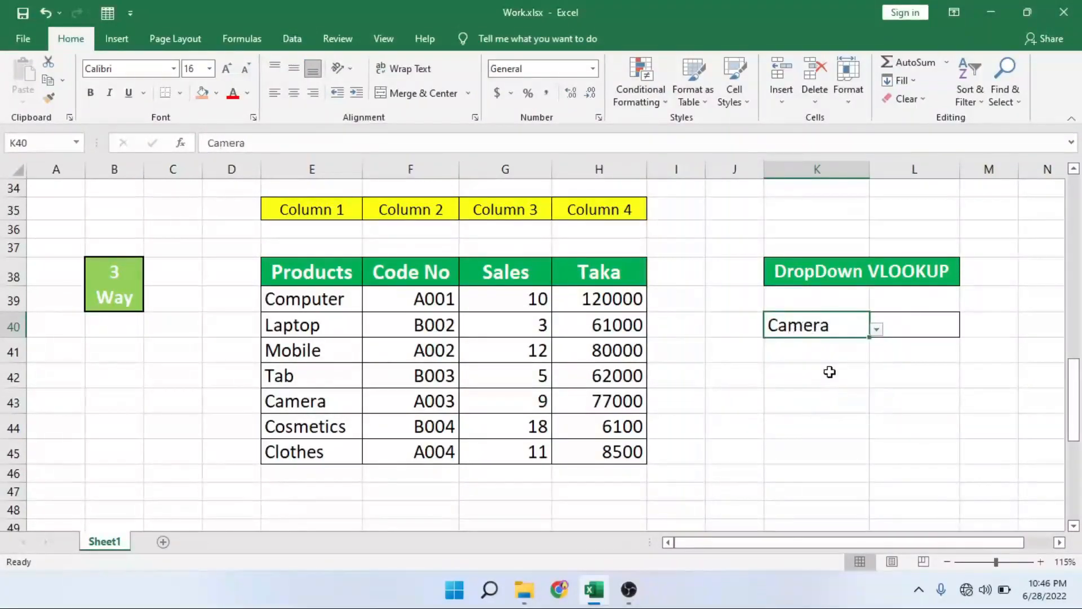
- Start a VLOOKUP formula in L40 under DropDown VLOOKUP, using K40 as the lookup value
left_click(918, 331)
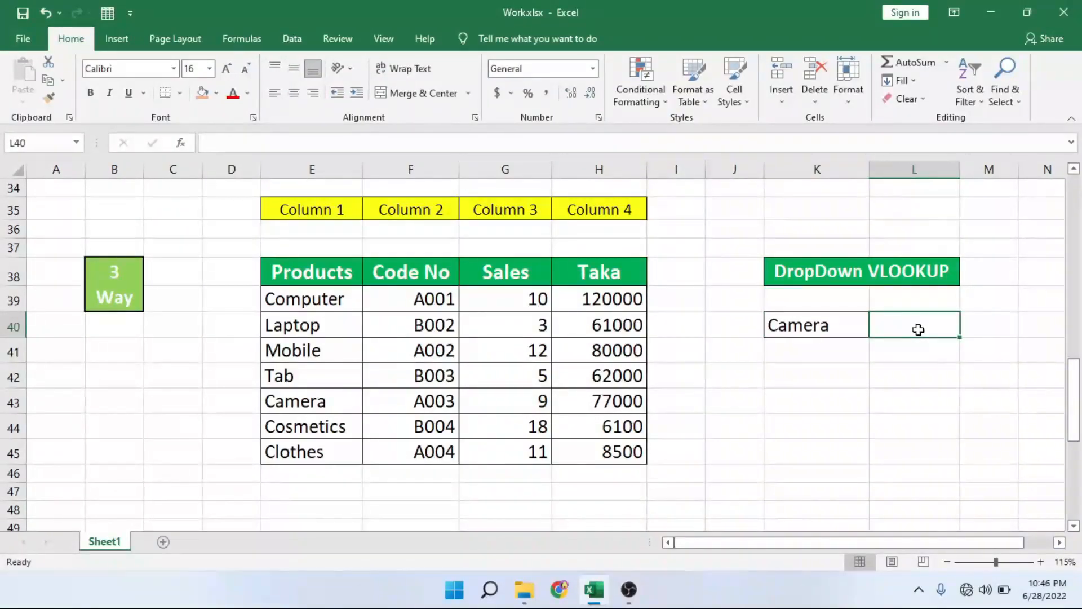
type("=")
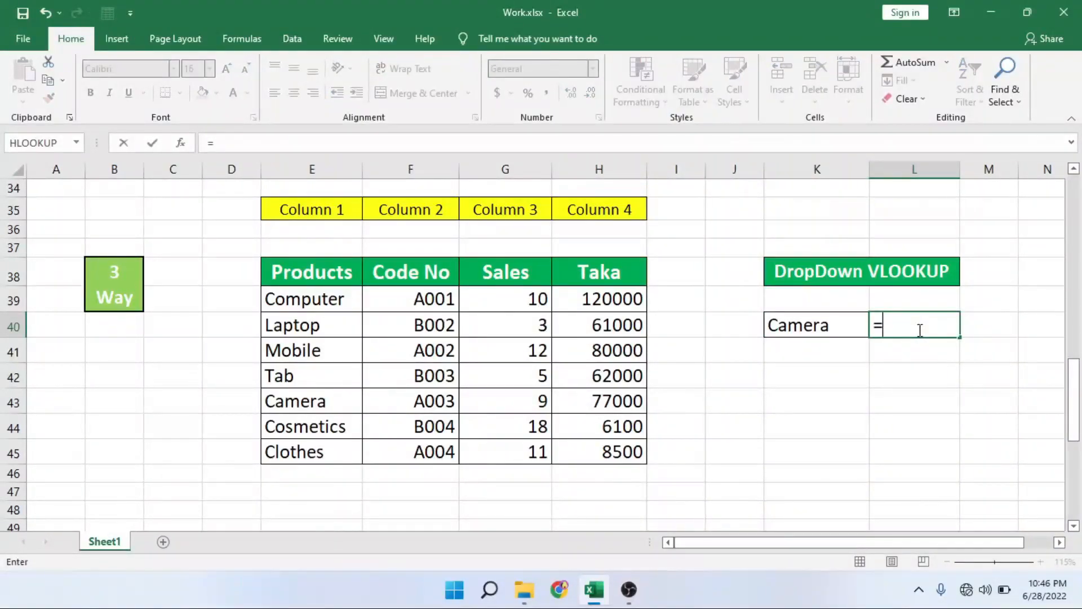
type("VL")
double_click(917, 346)
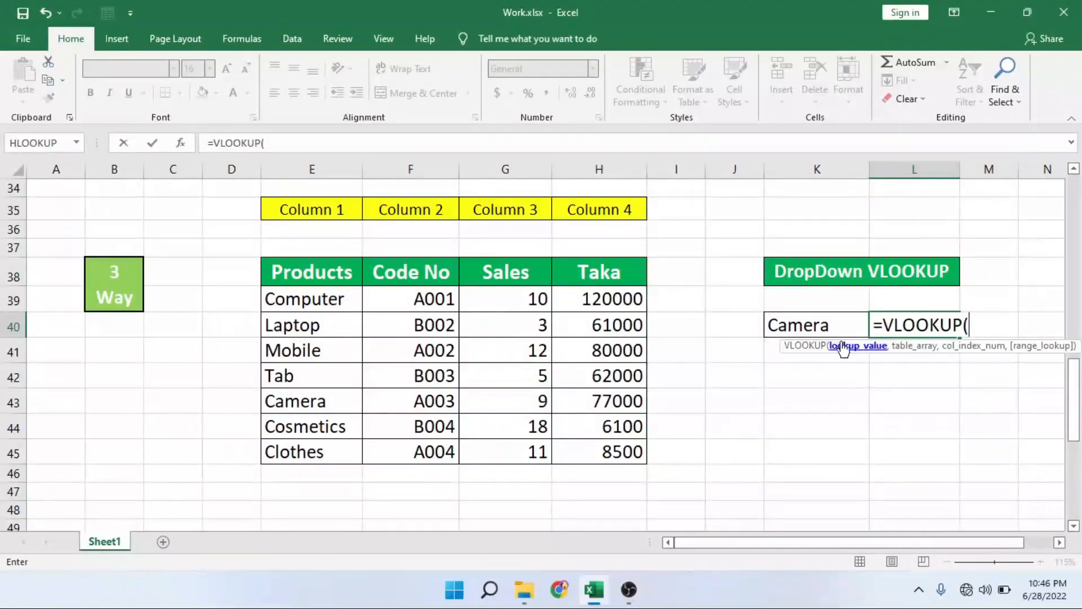
left_click(821, 327)
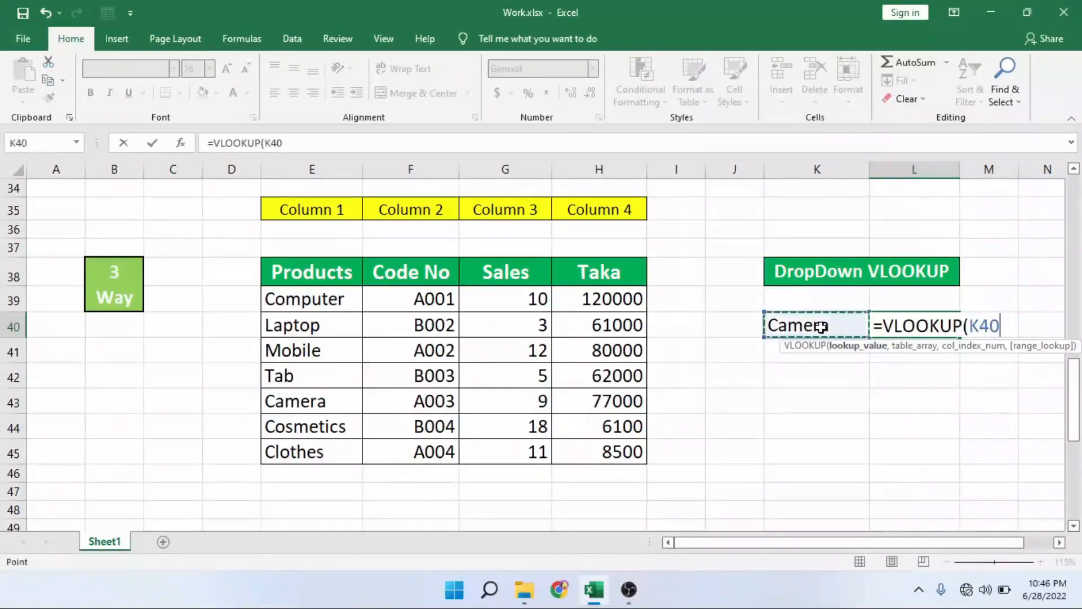
type(",")
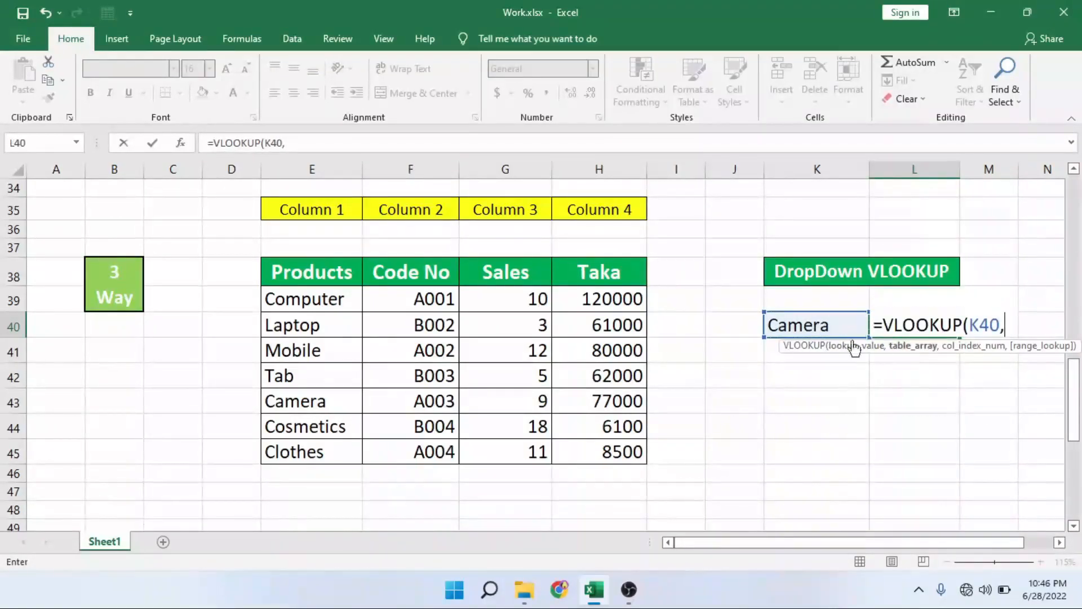
- Complete the L40 formula with table array E38:H45, column index 3 and 0 for an exact match
mouse_move(316, 280)
left_mouse_down()
mouse_move(580, 423)
mouse_move(588, 442)
left_mouse_up()
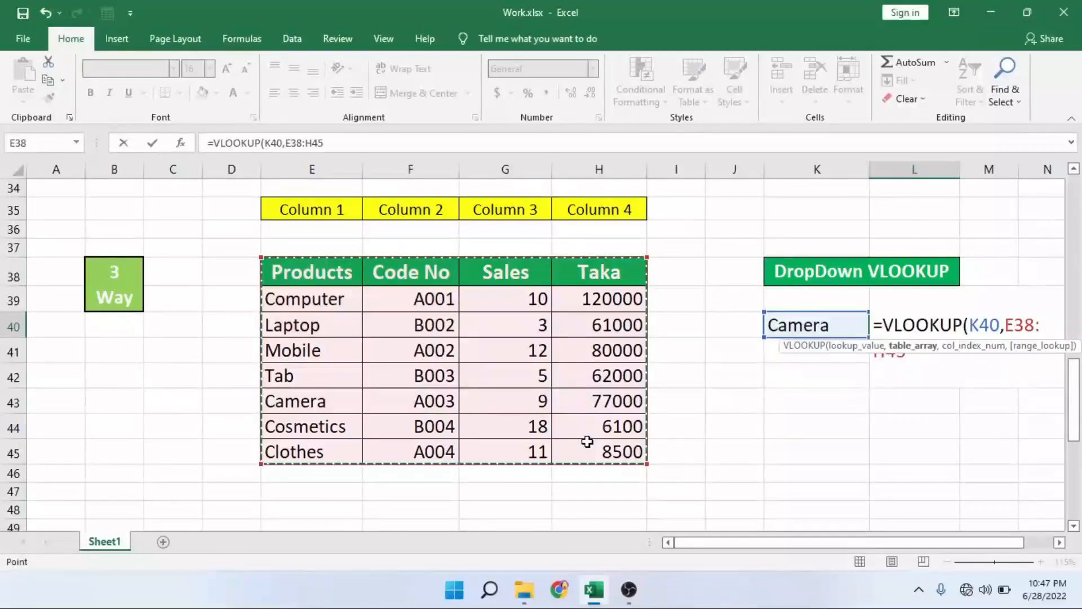
type(",")
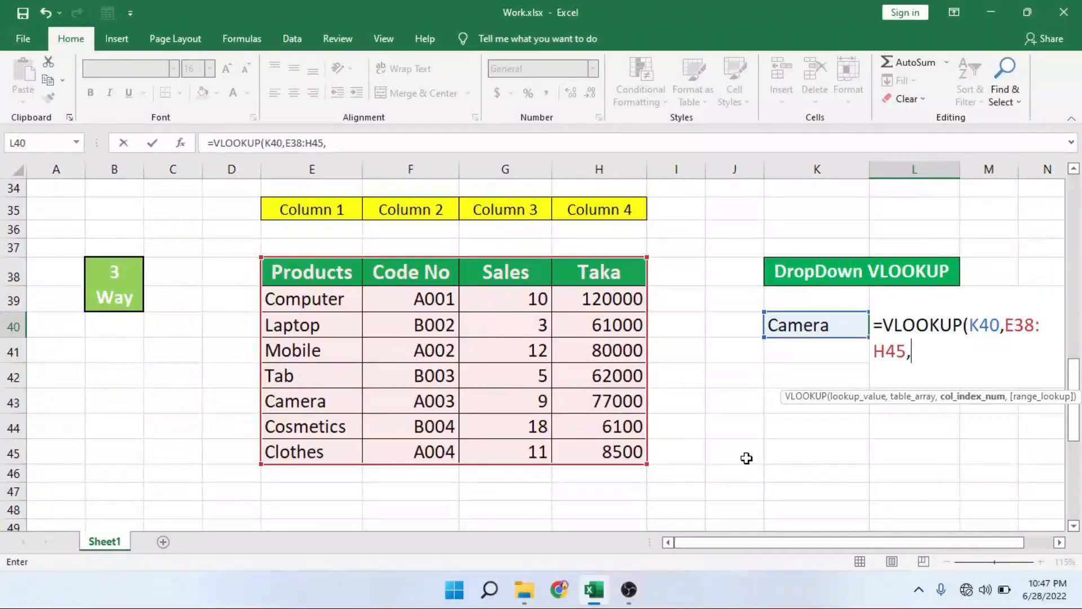
type("3,0")
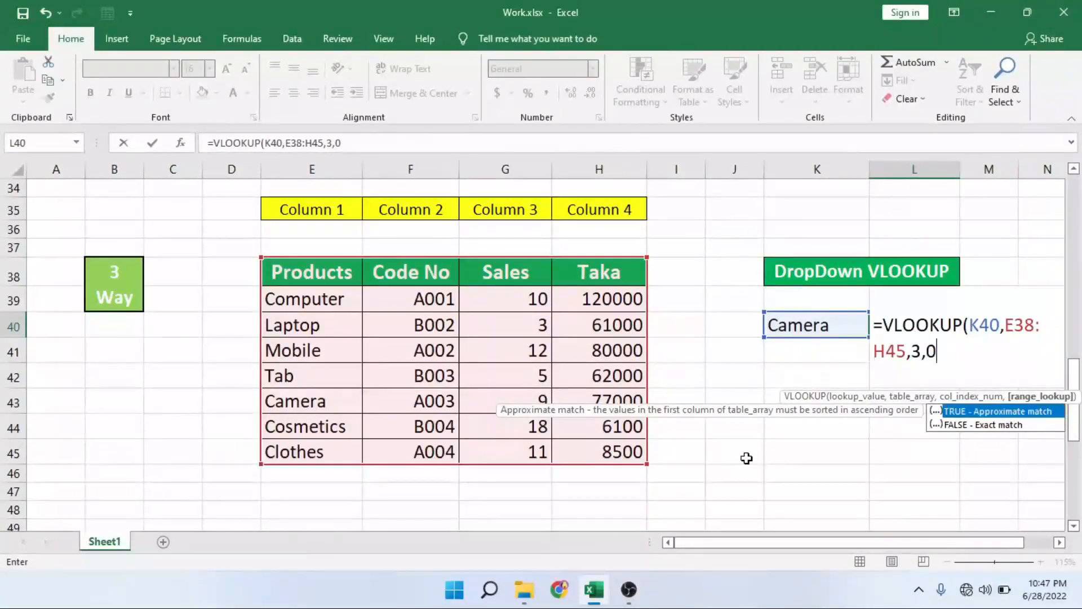
type(")")
key("Return")
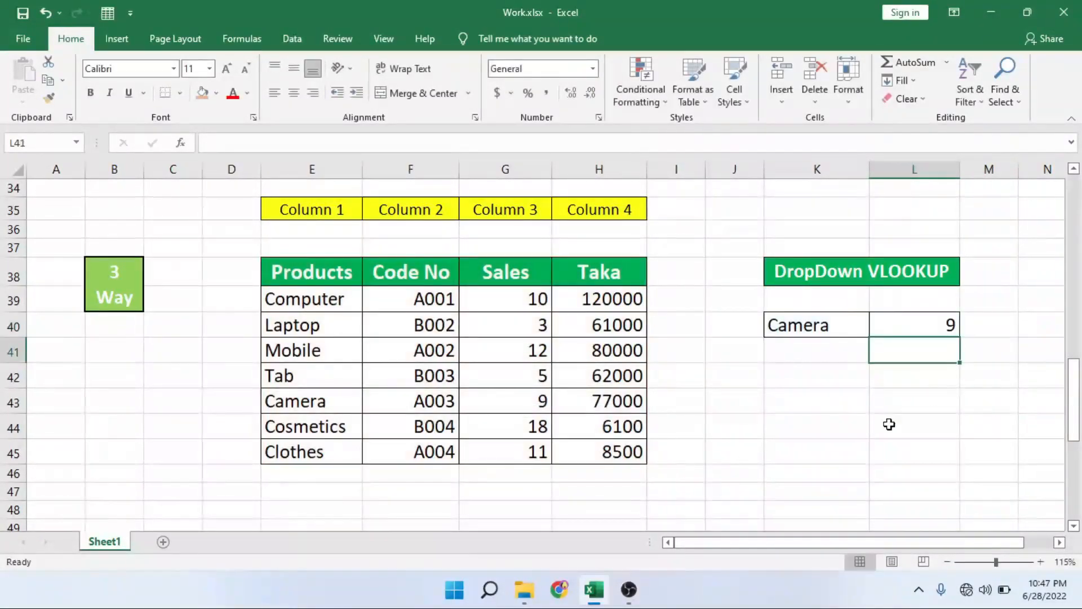
left_click(889, 422)
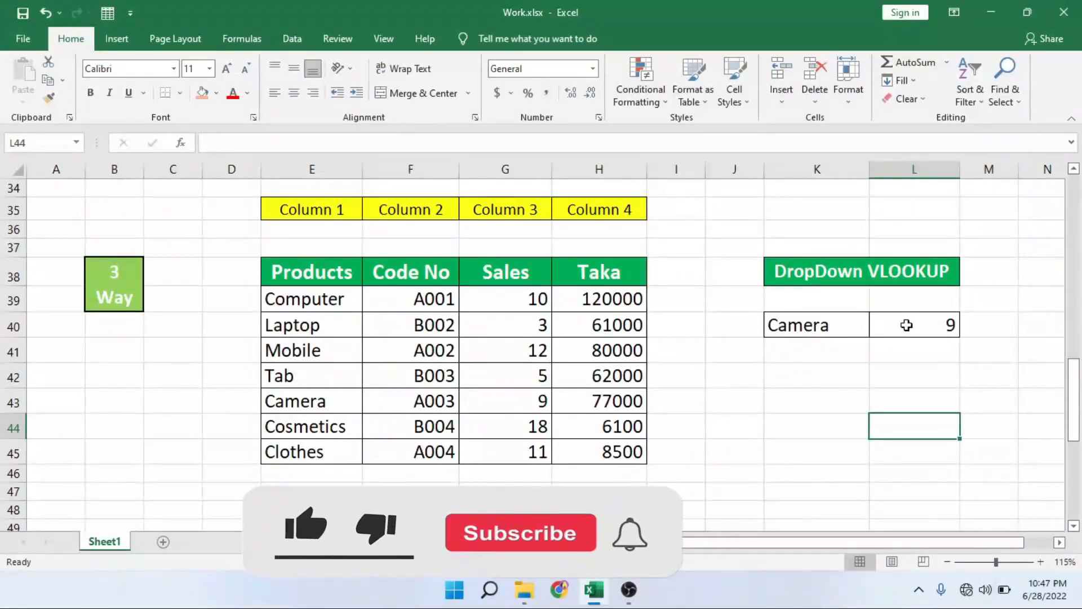
- Test the L40 lookup by choosing Cosmetics, followed by Mobile, in K40's drop-down list, and compare the result with the Mobile row
key("Left")
key("Left")
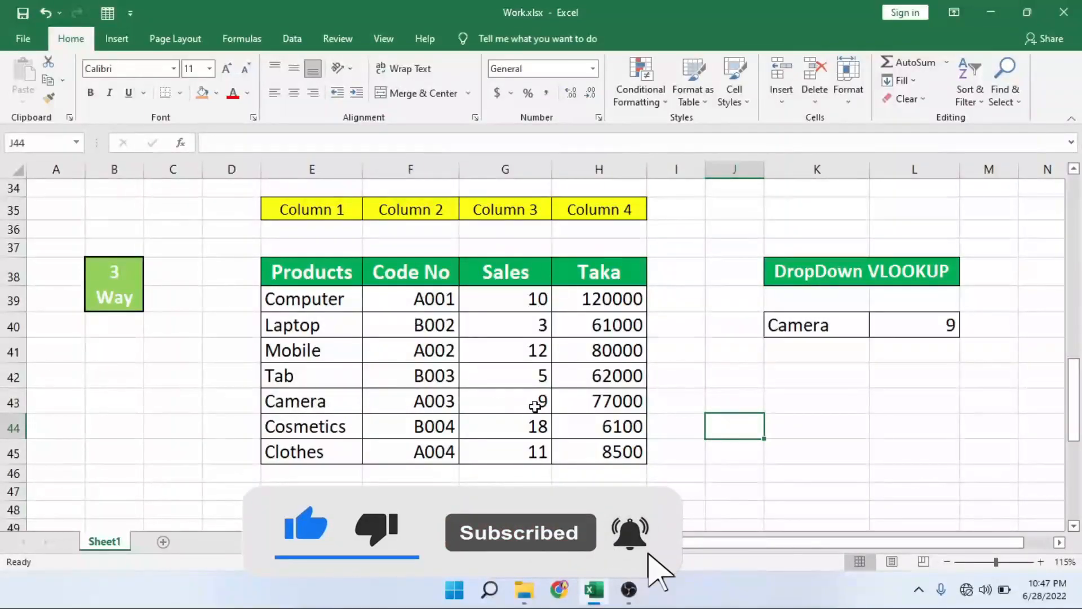
left_click(834, 324)
left_click(876, 328)
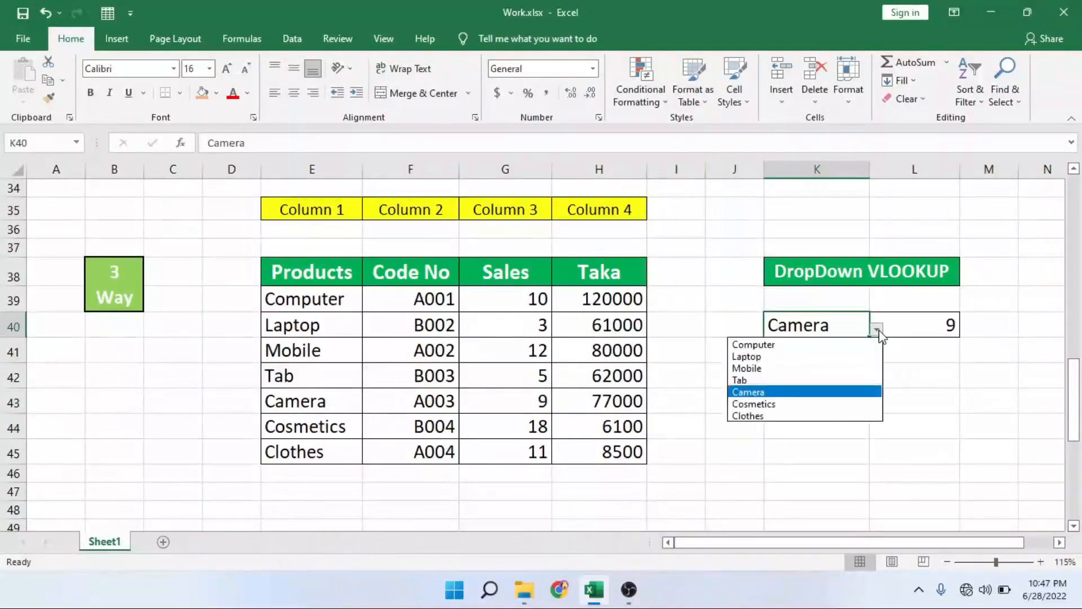
left_click(824, 404)
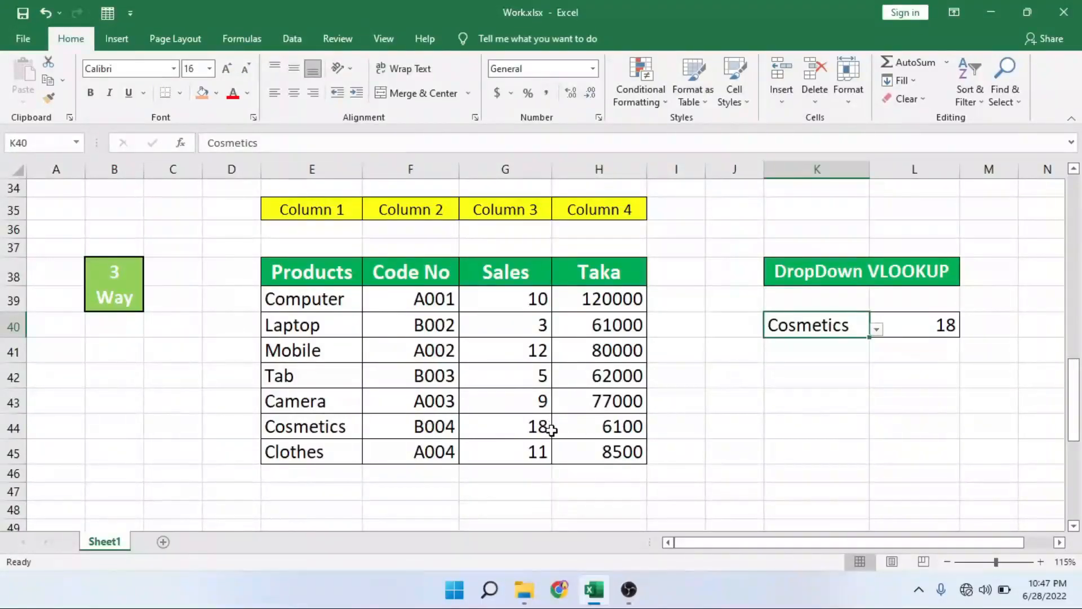
left_click(875, 331)
left_click(765, 369)
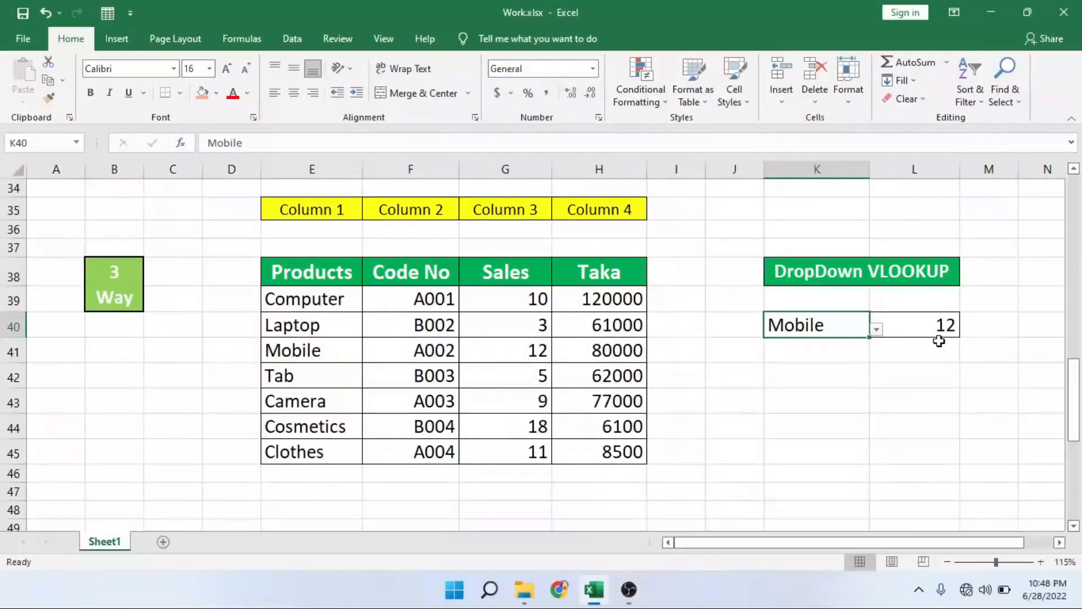
left_click_drag(333, 353, 535, 356)
left_click(735, 472)
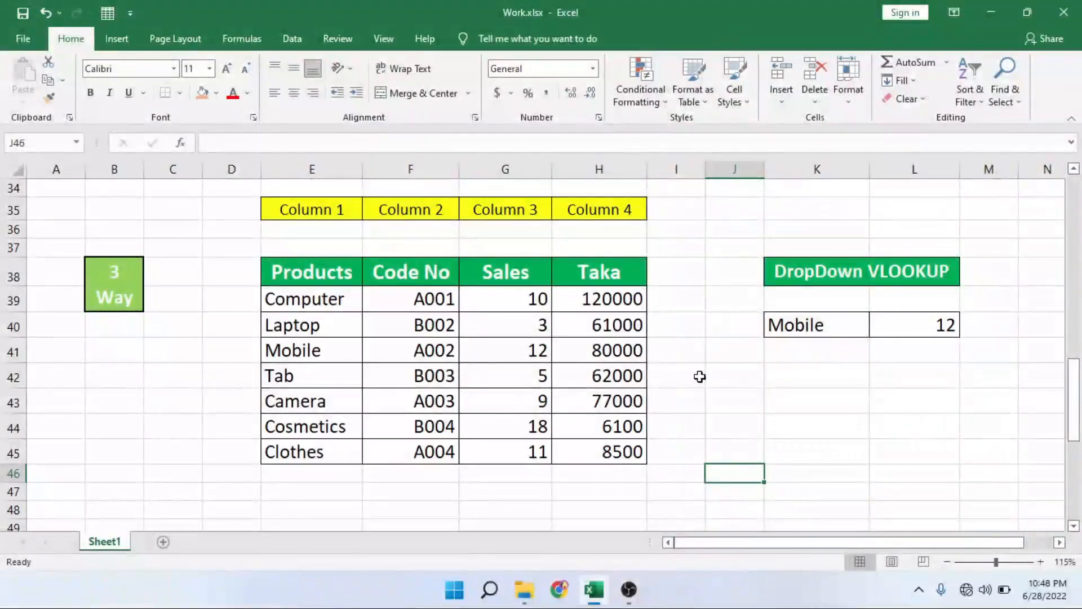
- Start a VLOOKUP formula in L57 under Name VLOOKUP, using K57 as the lookup value
scroll(695, 376, "down", 6)
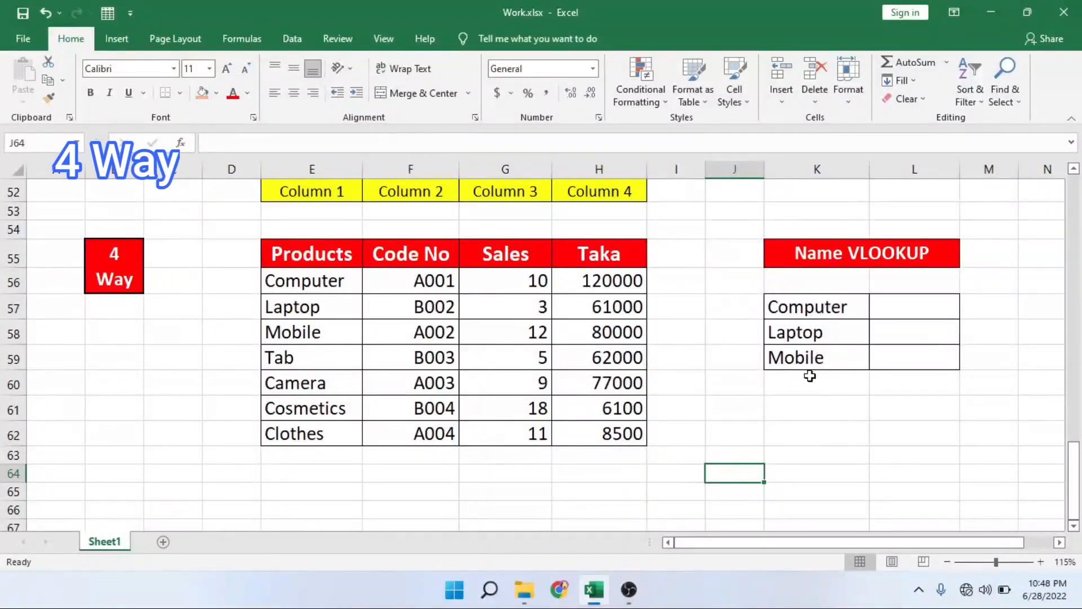
left_click(897, 312)
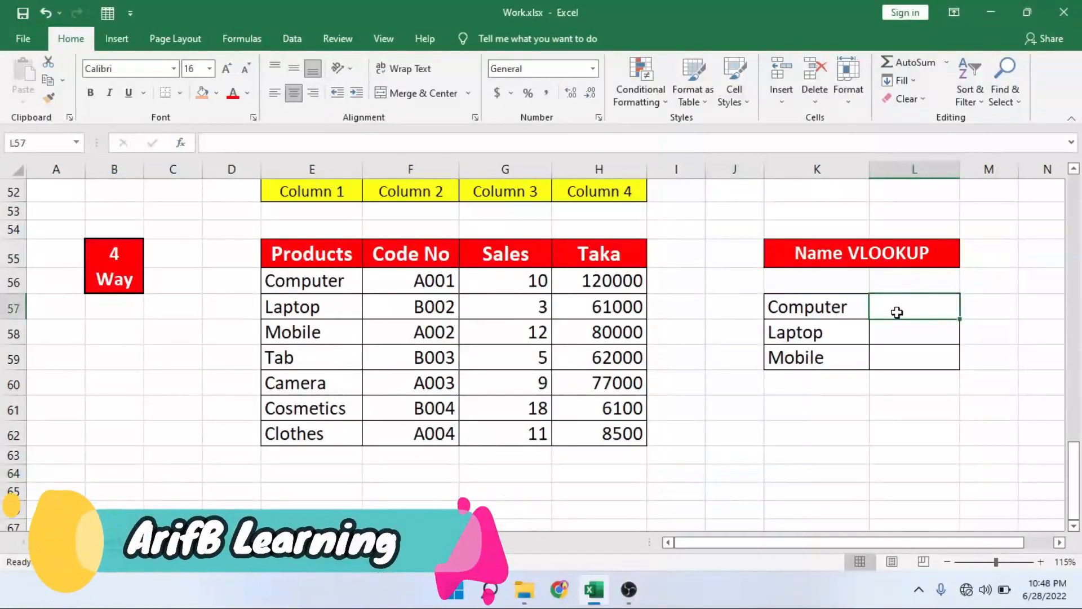
type("=")
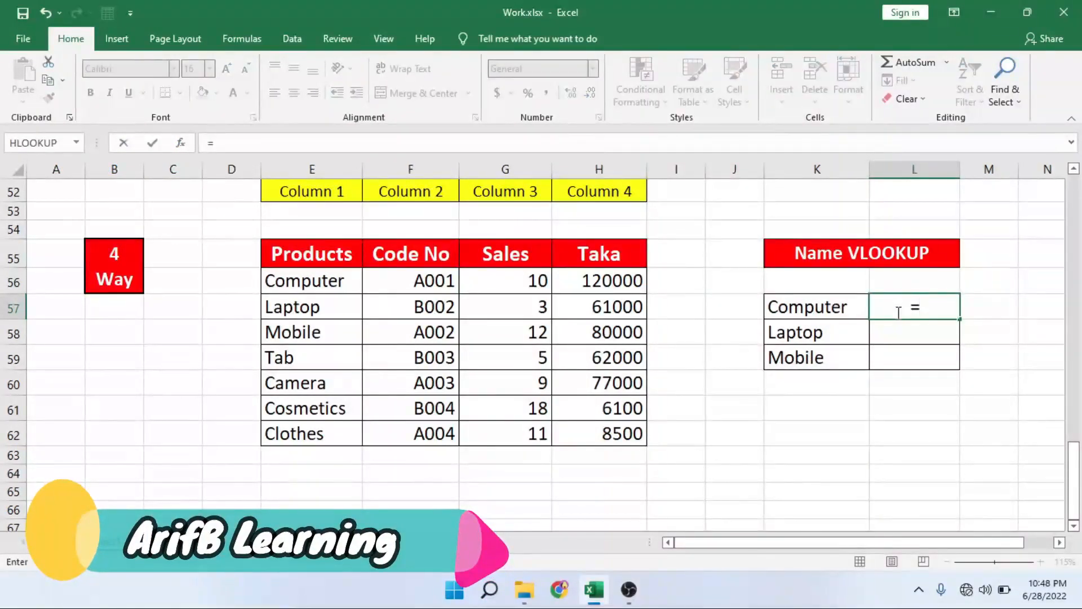
type("VLOO")
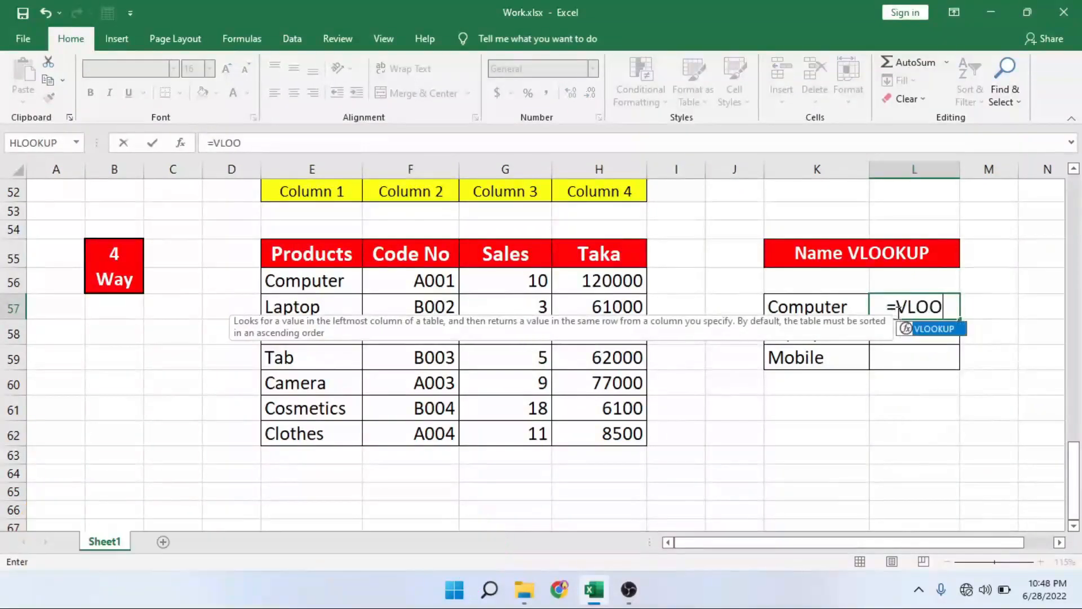
key("Tab")
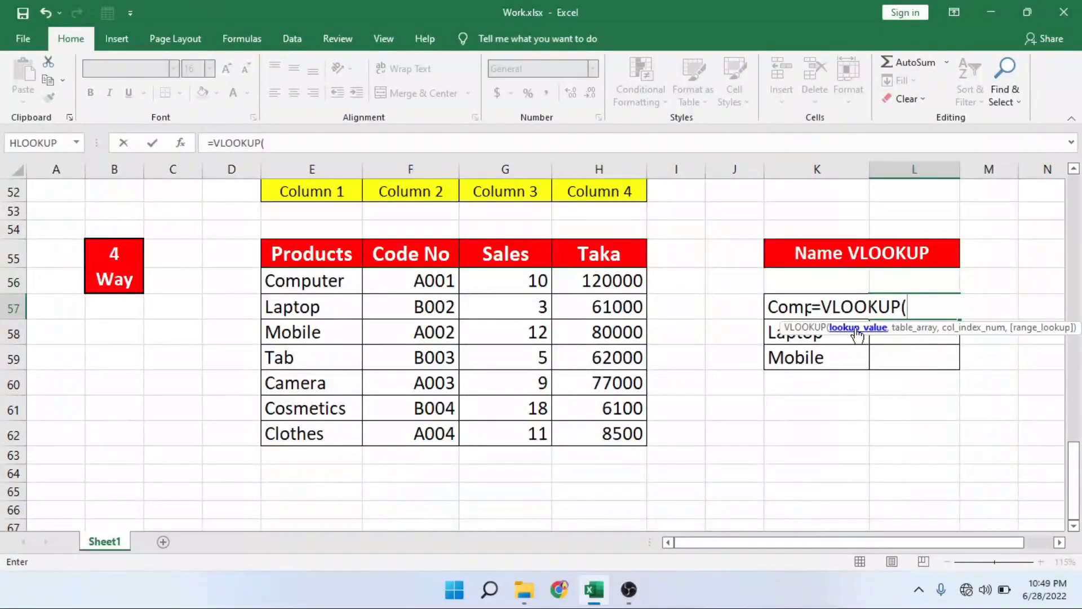
left_click(779, 306)
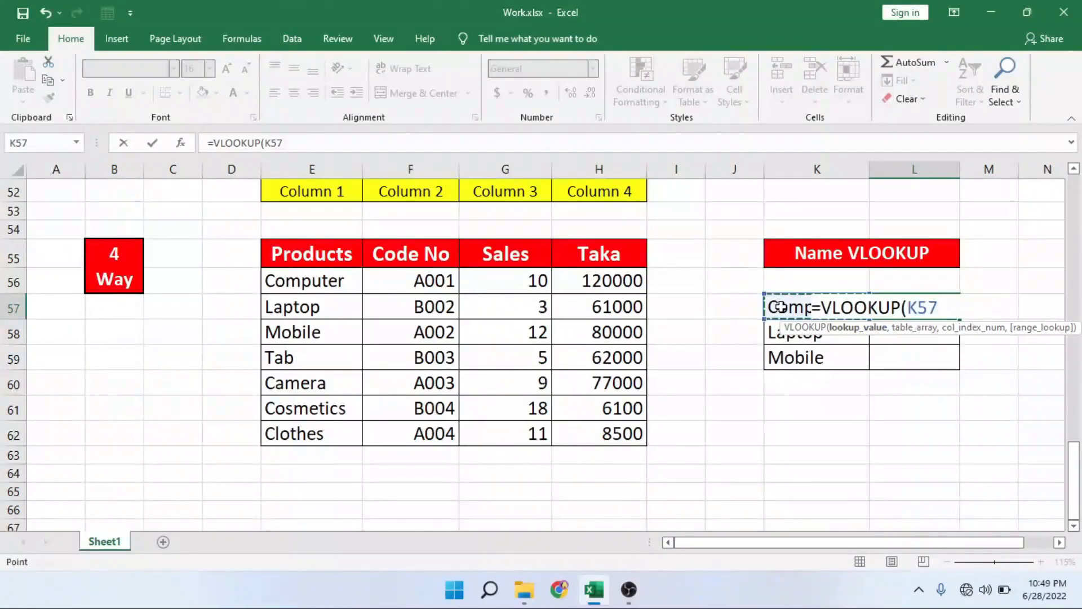
type(",")
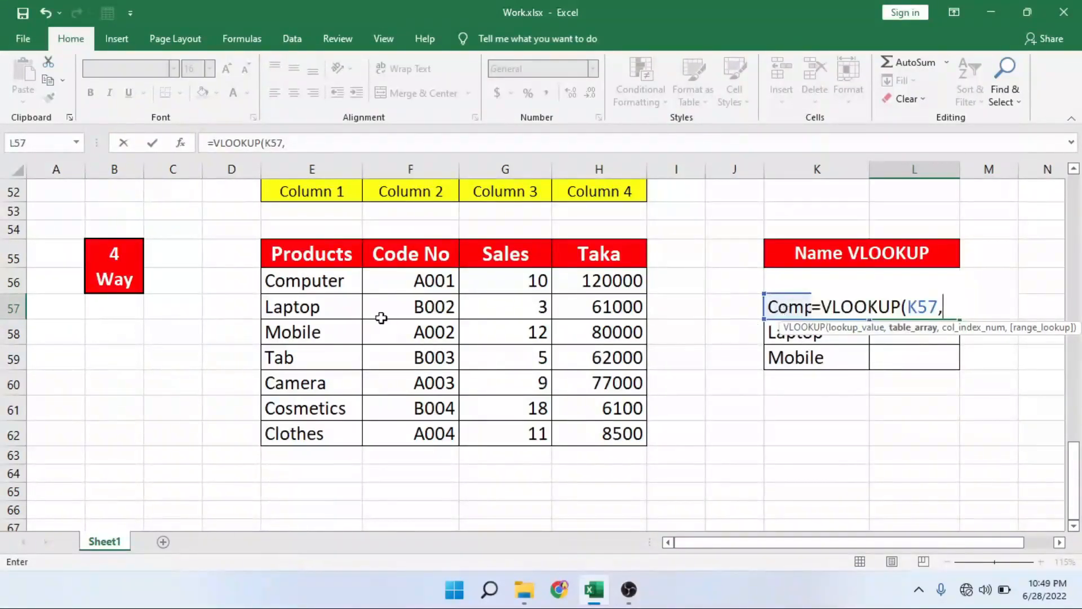
- Complete the L57 formula with table array E55:H62, column index 4 and 0 for an exact match
left_click_drag(311, 256, 591, 432)
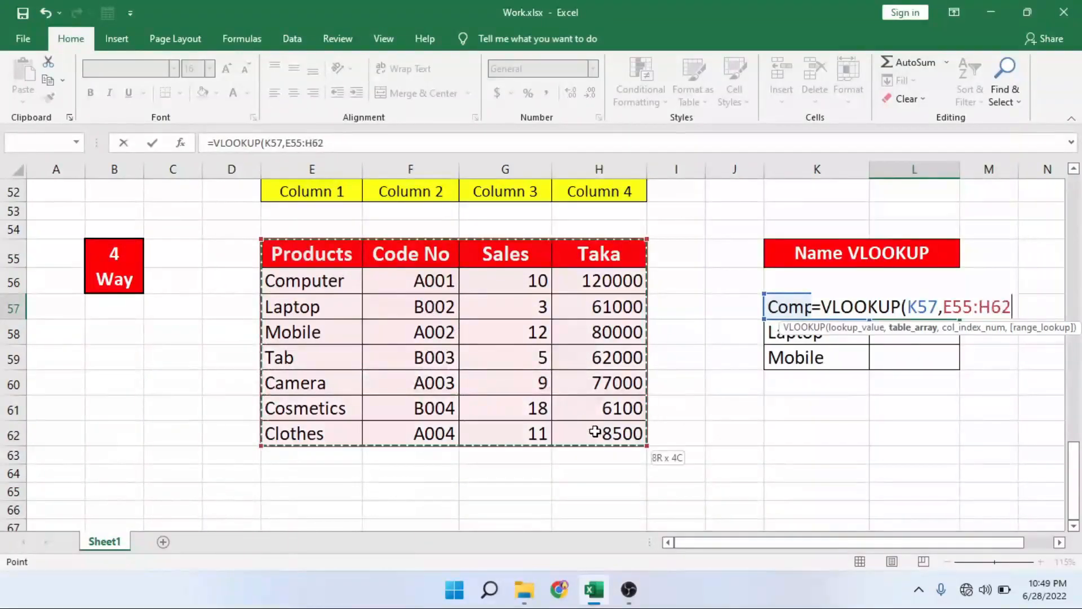
type(",")
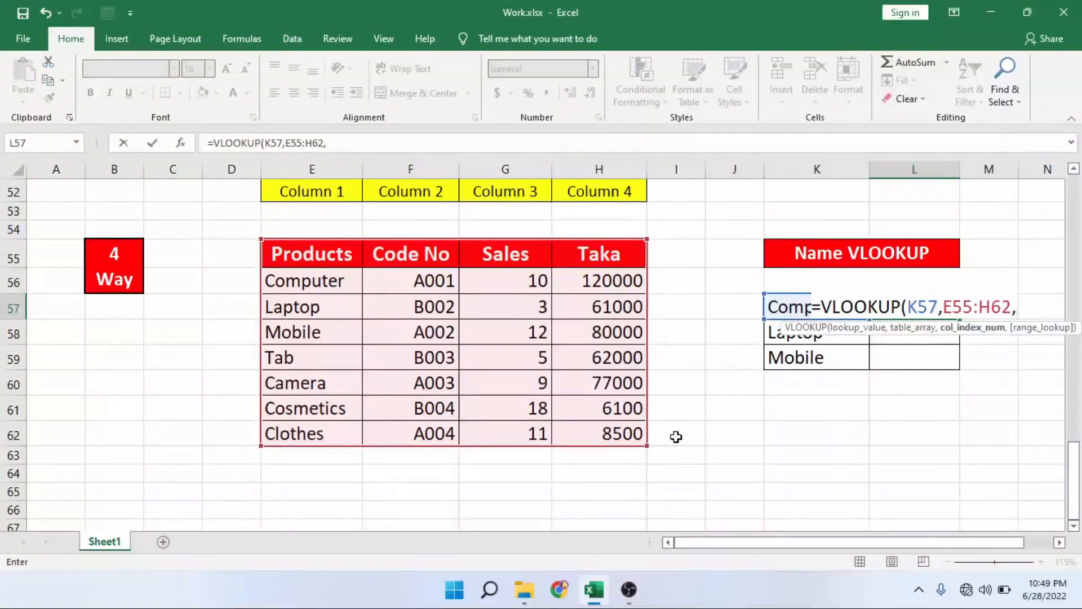
type("4,0")
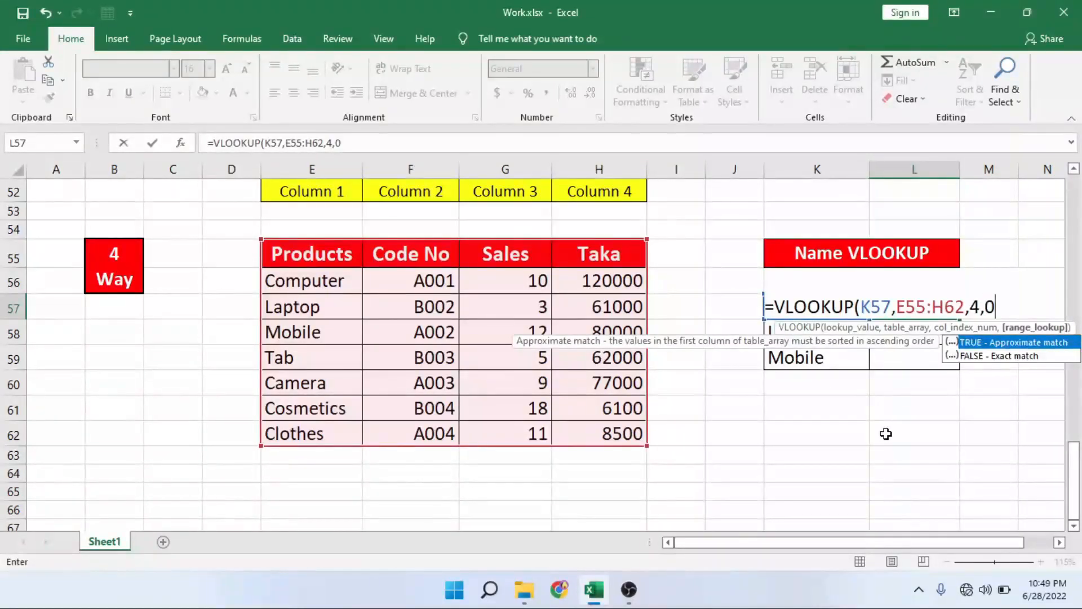
type(")")
key("Return")
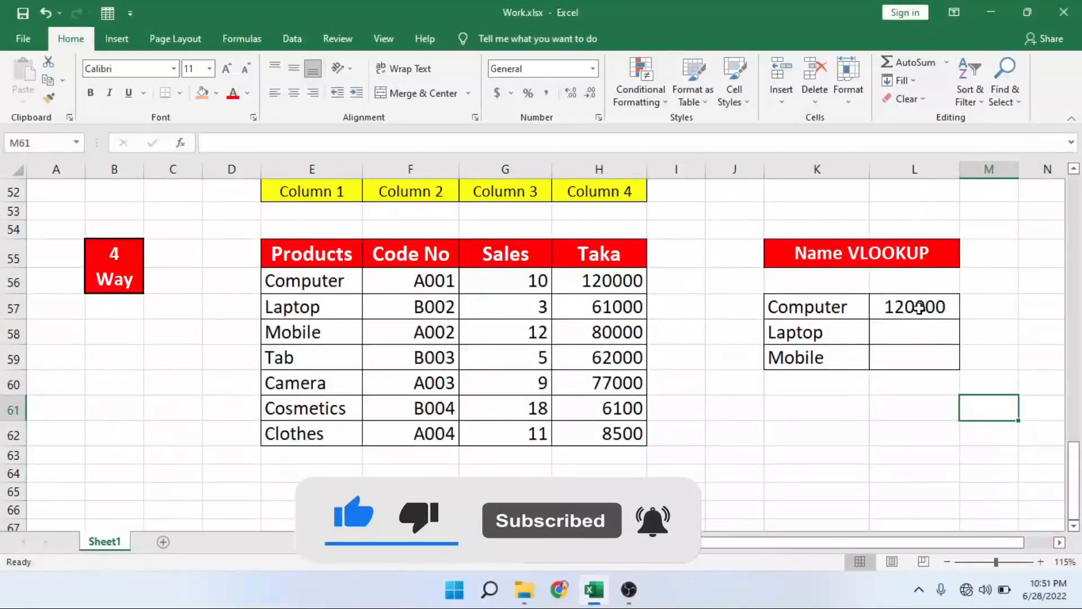
- Make the table array in the L57 formula absolute as $E$55:$H$62, keeping the cell selected
left_click(919, 307)
double_click(919, 307)
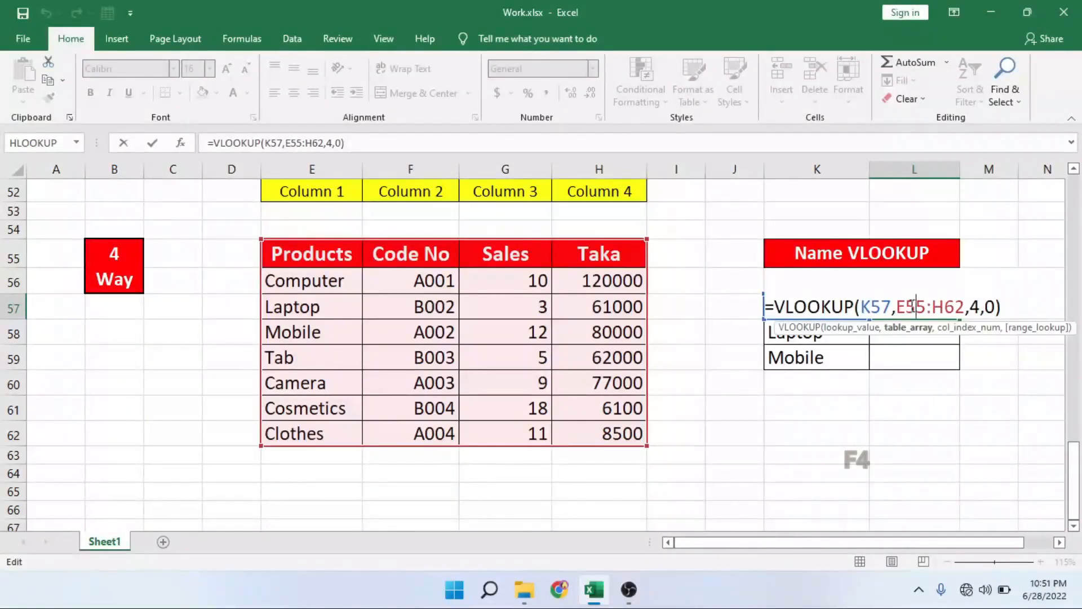
key("F4")
left_click(965, 306)
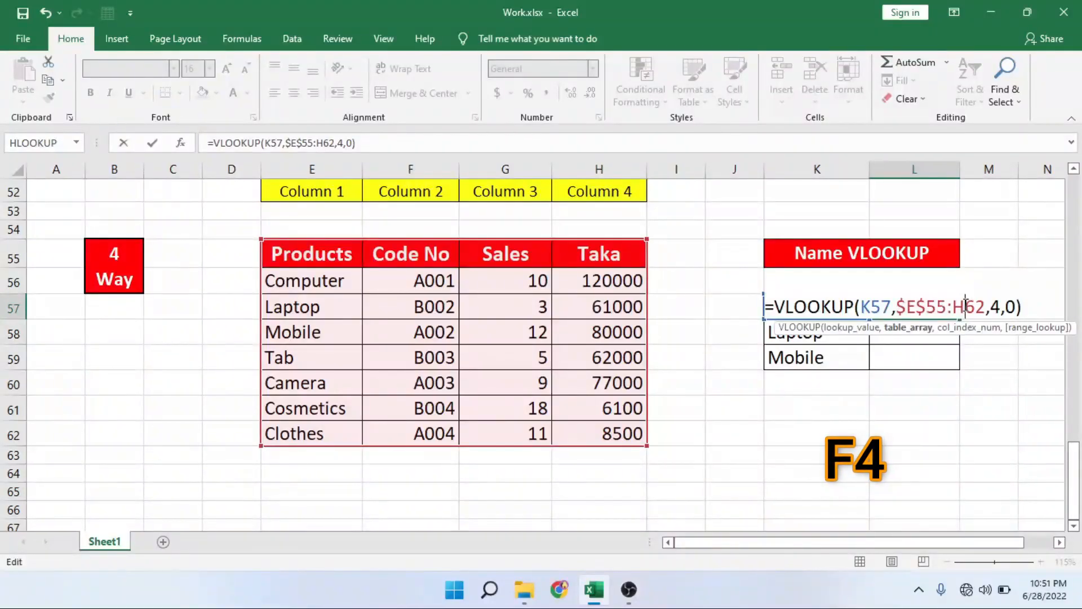
key("F4")
left_click(1044, 307)
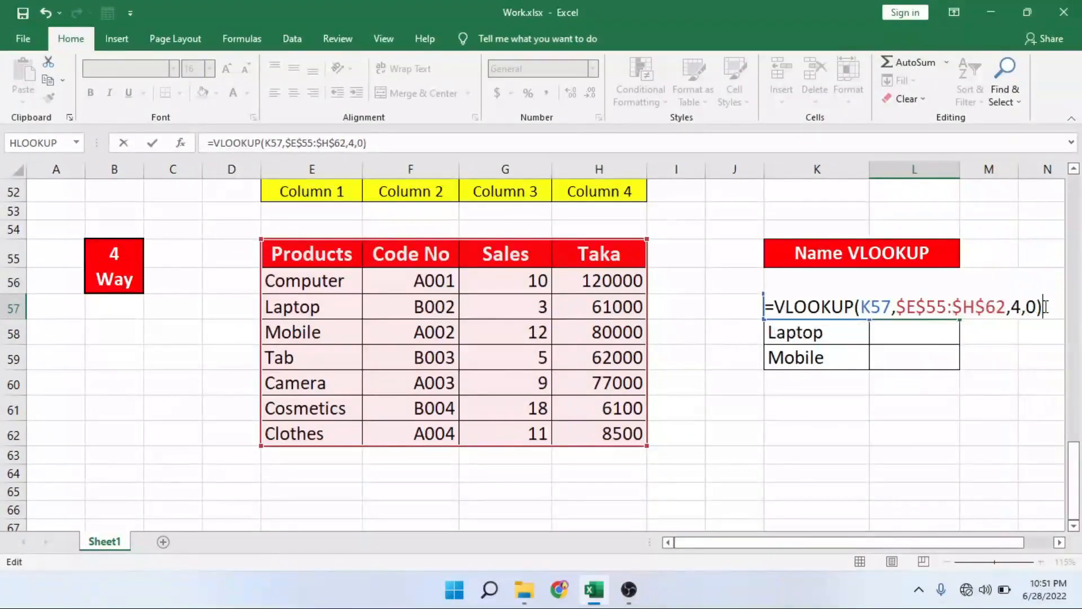
key("ctrl+Return")
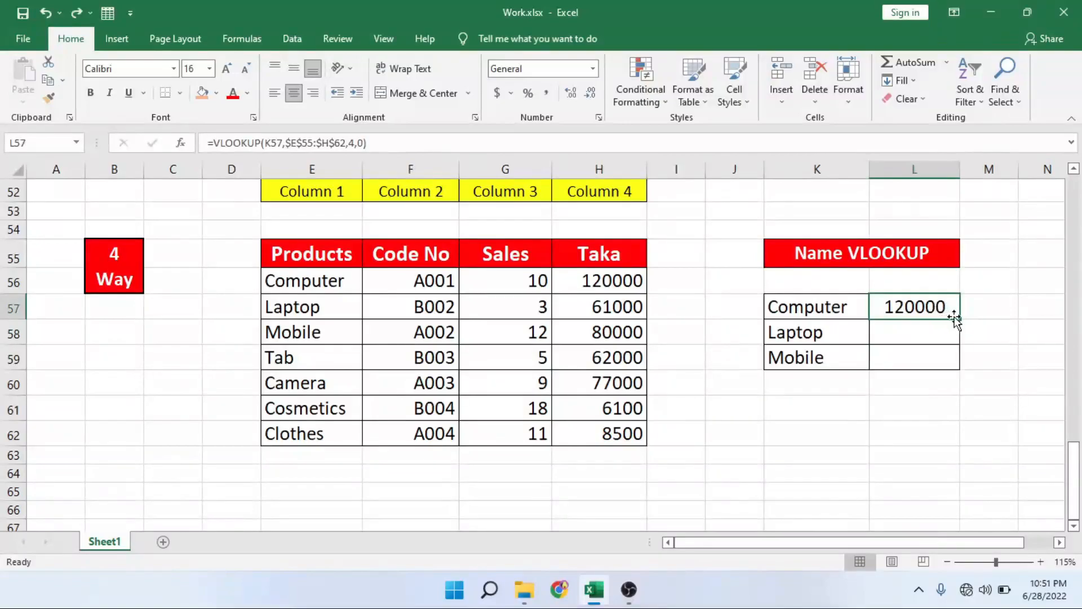
- Fill the L57 formula down to L59 and compare the results with the Laptop and Mobile rows of the product table
left_click_drag(958, 317, 954, 362)
left_click(994, 407)
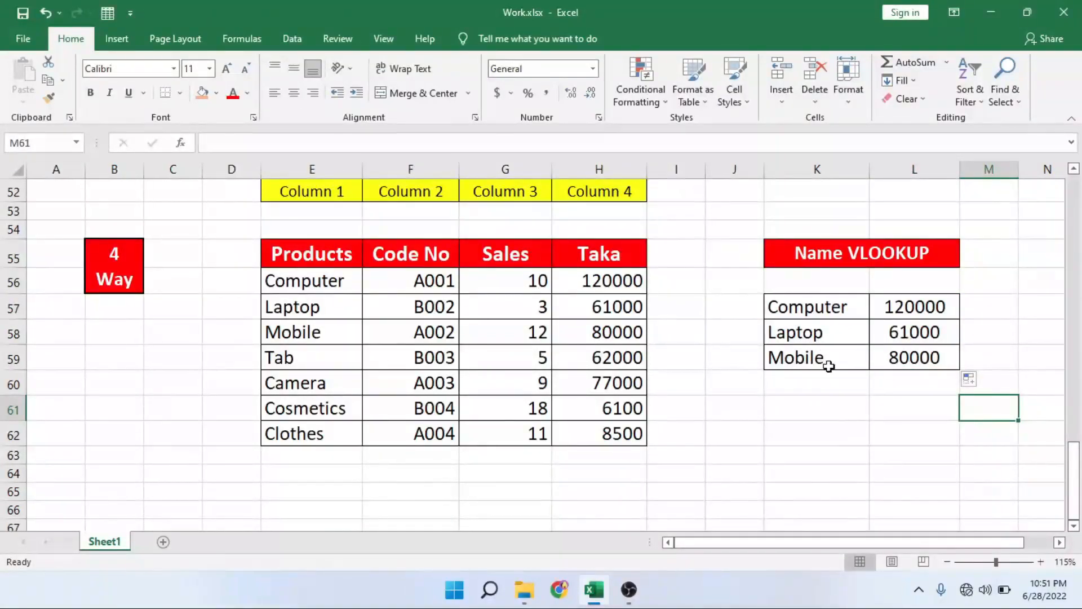
left_click_drag(333, 302, 576, 312)
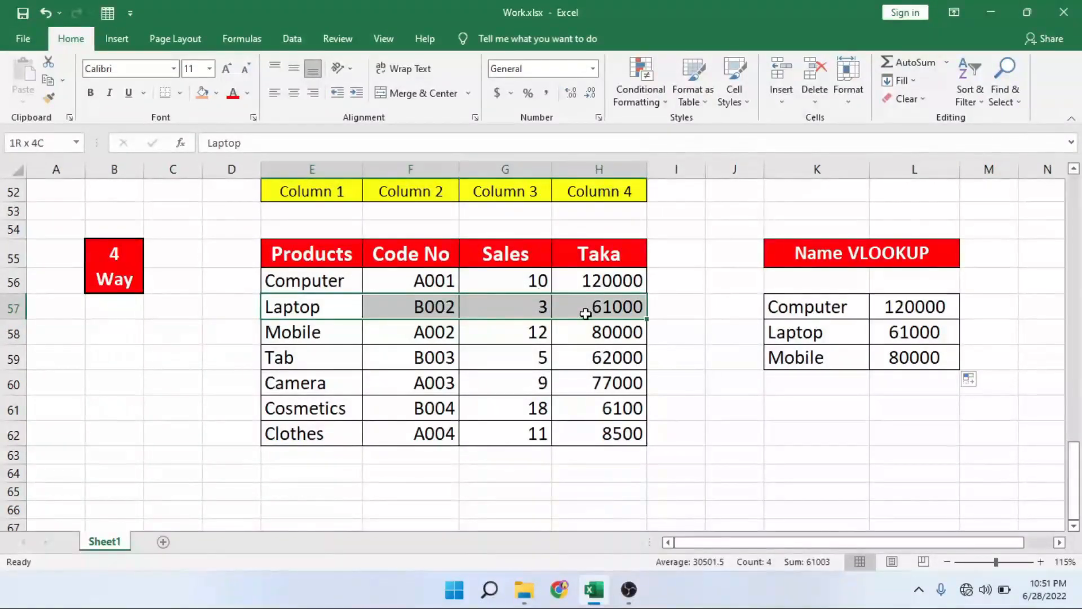
left_click_drag(344, 335, 591, 330)
left_click(1008, 404)
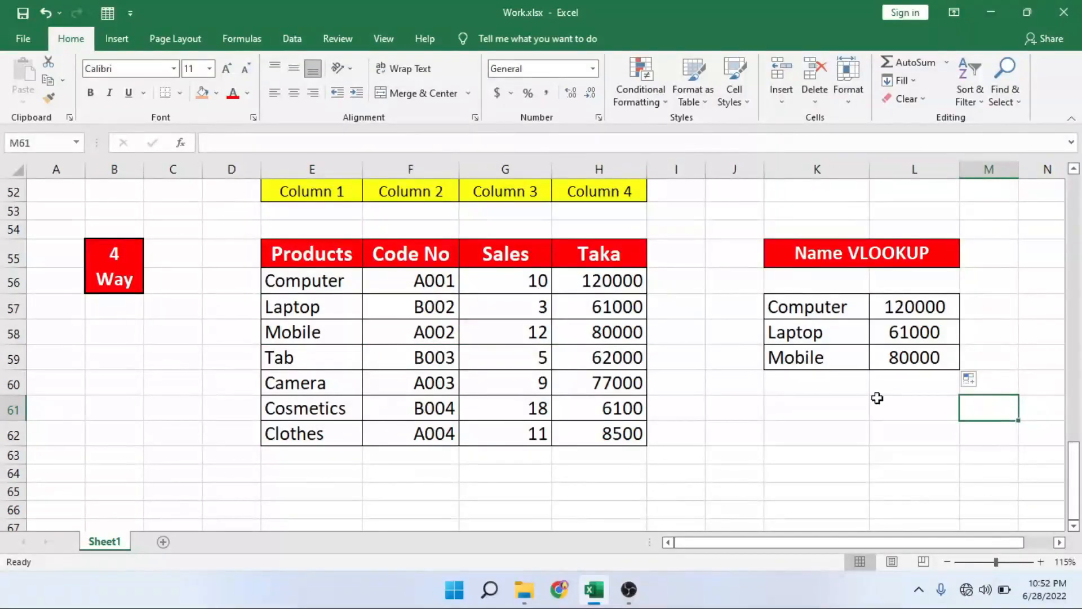